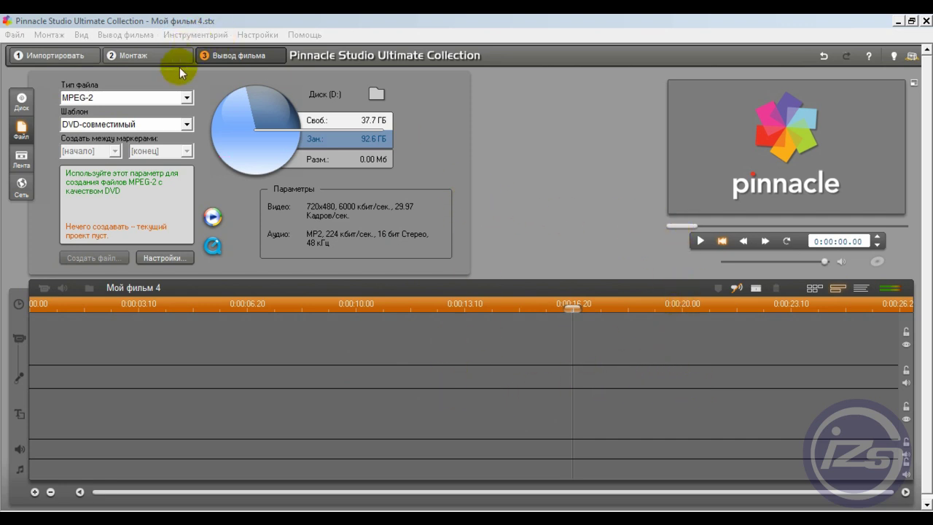
In editing mode, set the project format to PAL Стандартная and the disc menu chapter option to Не создавать разделы
click(140, 58)
click(139, 57)
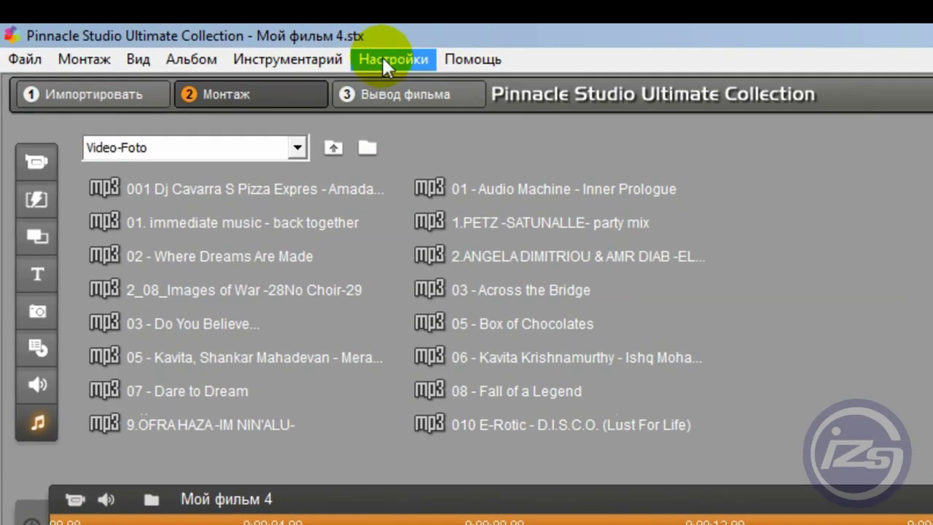
click(232, 35)
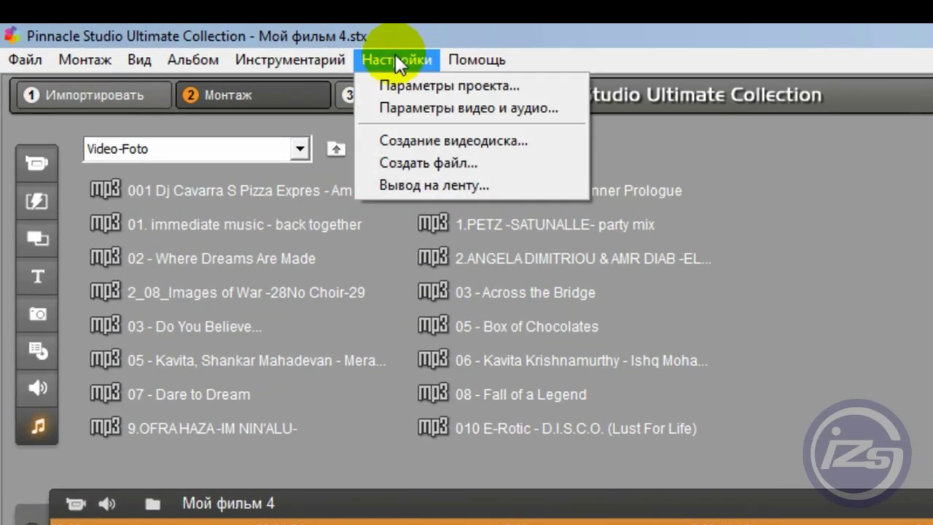
click(416, 89)
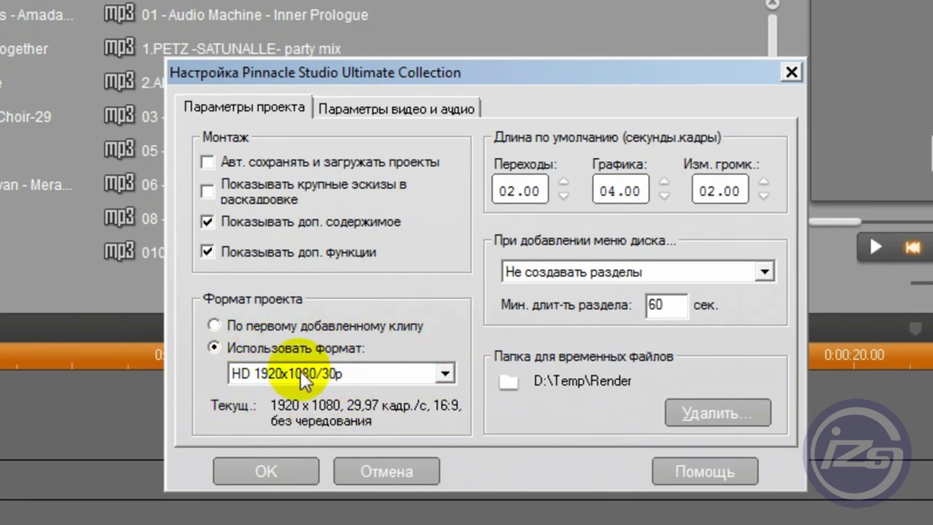
click(444, 374)
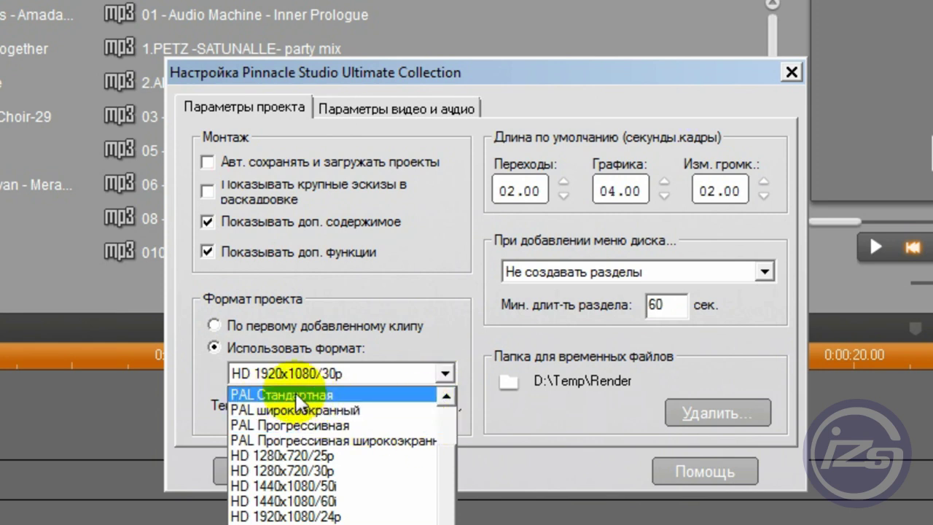
click(346, 396)
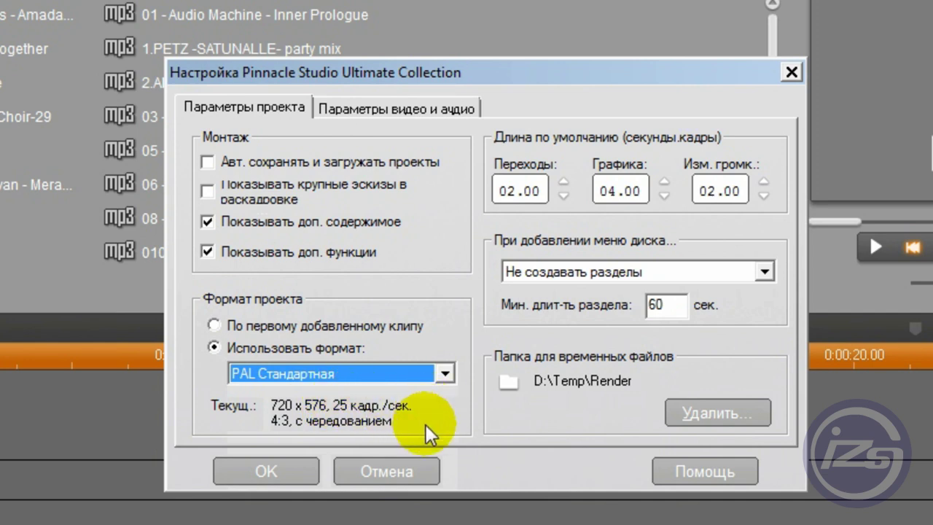
drag(503, 73, 506, 6)
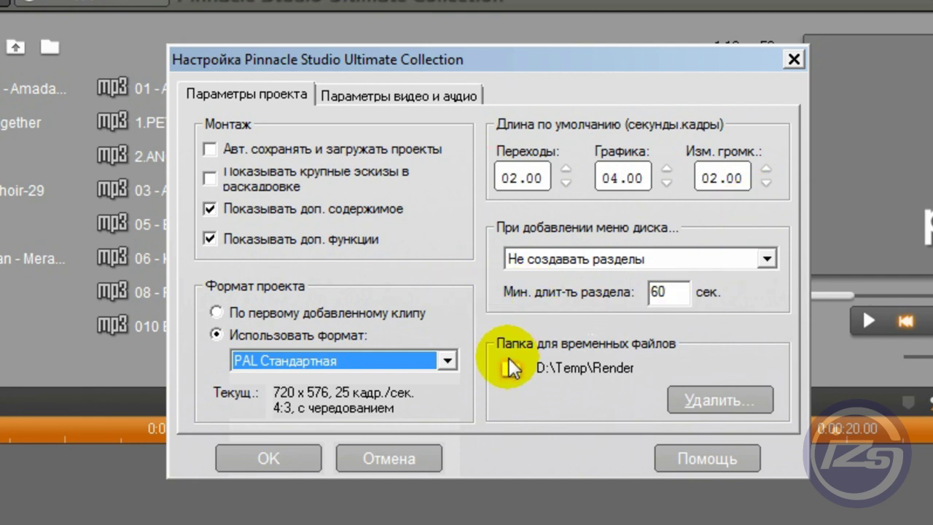
click(555, 262)
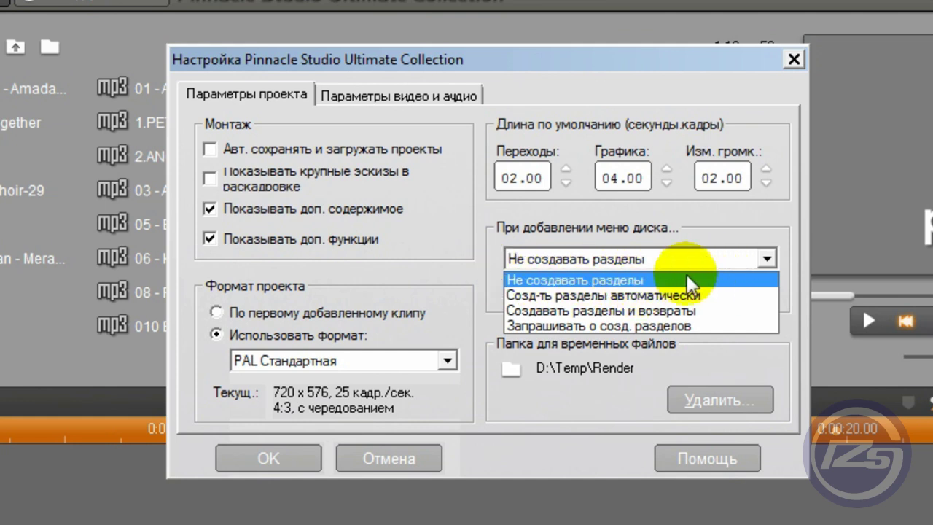
click(545, 280)
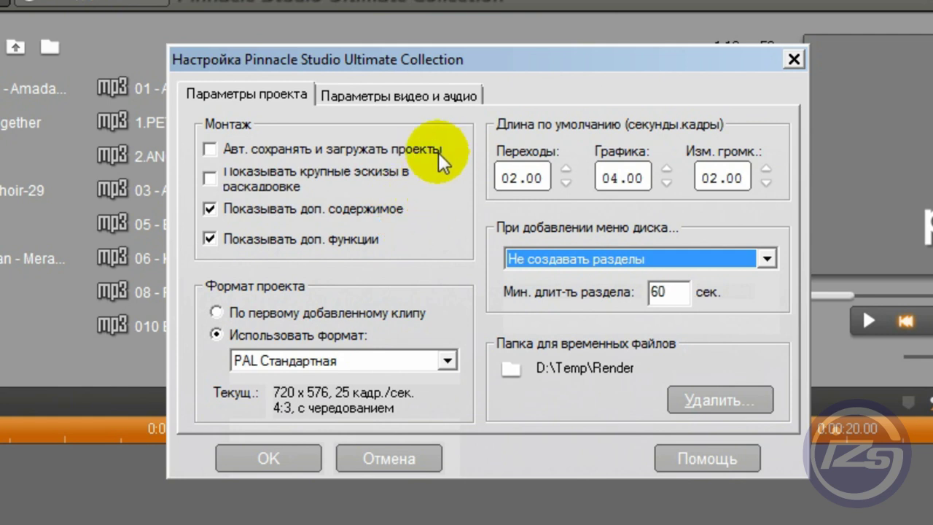
Review the video and audio settings, leaving background rendering (Включить фоновый просчет) turned off
click(412, 106)
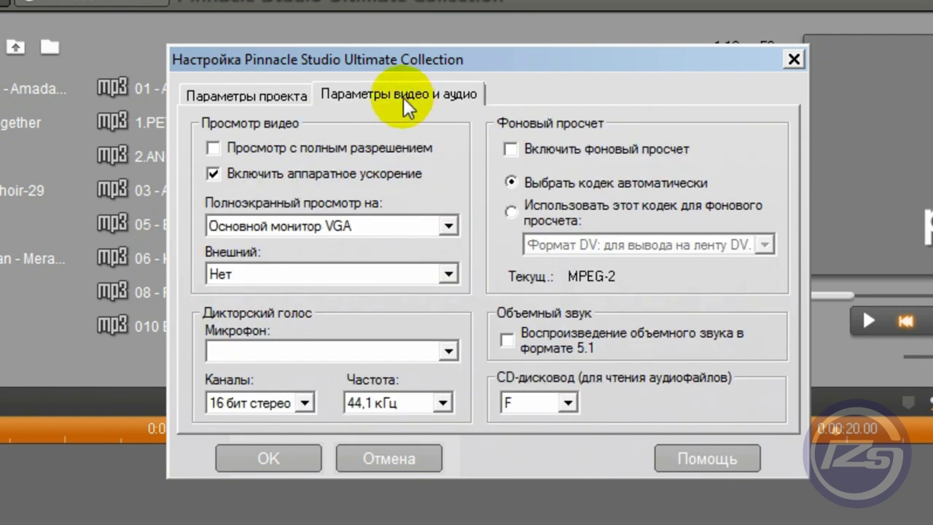
click(237, 106)
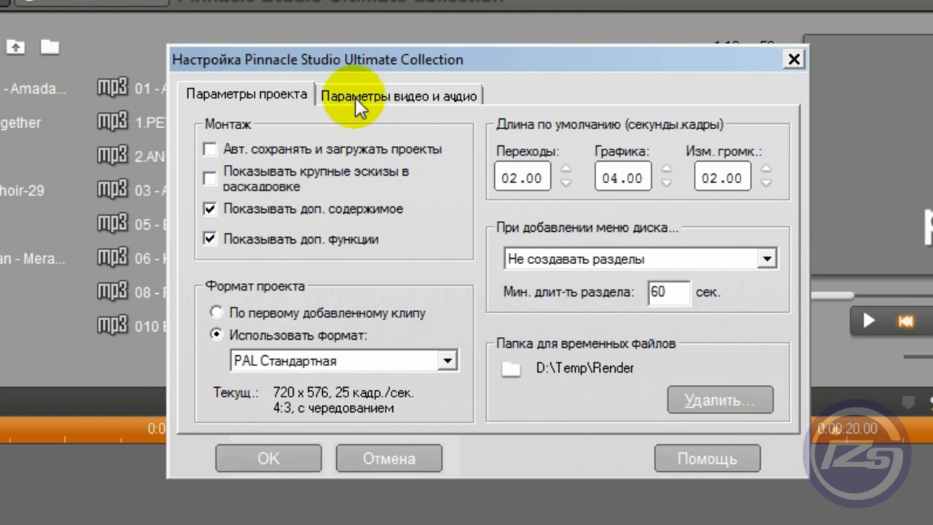
click(423, 106)
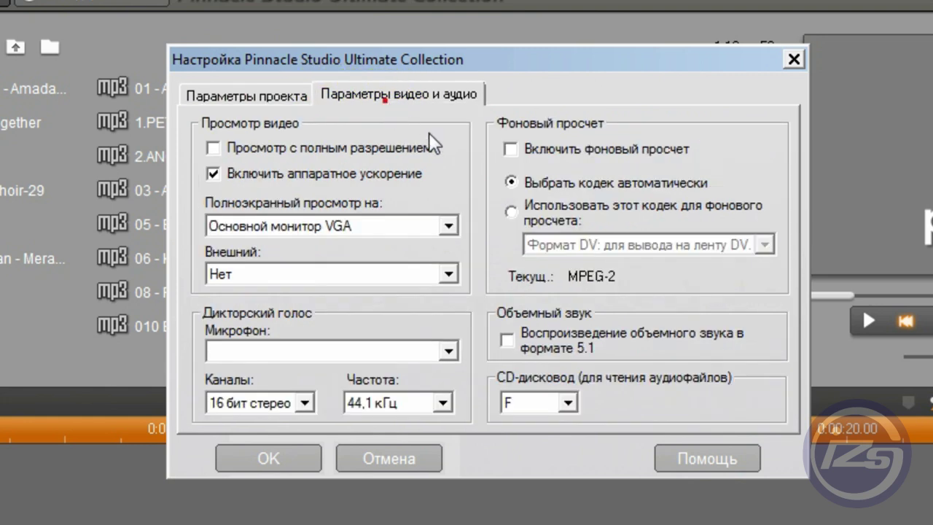
click(510, 149)
click(509, 149)
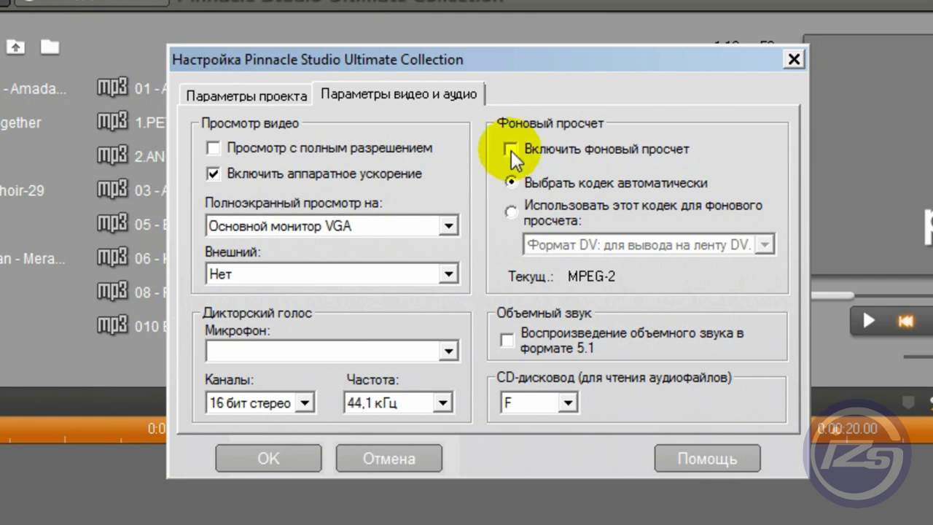
click(510, 150)
click(510, 149)
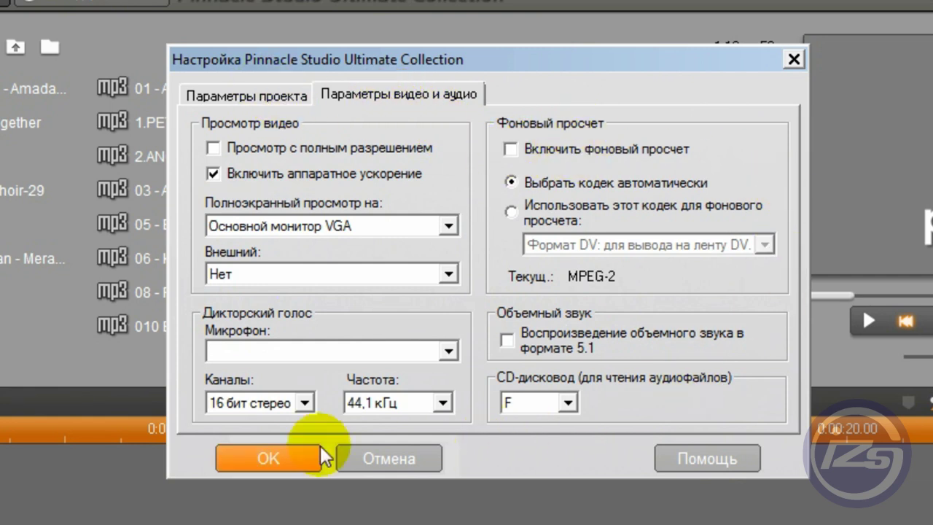
Apply the project settings and create a new project
click(252, 105)
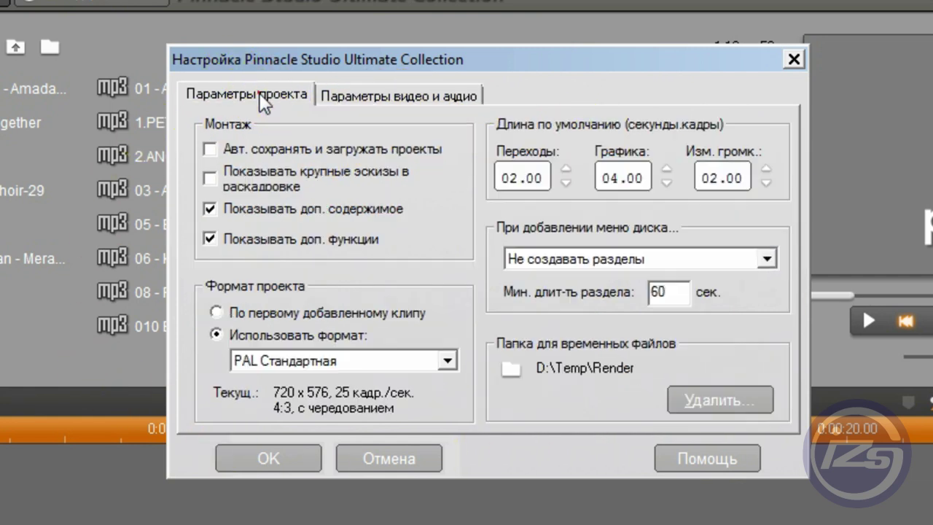
click(279, 459)
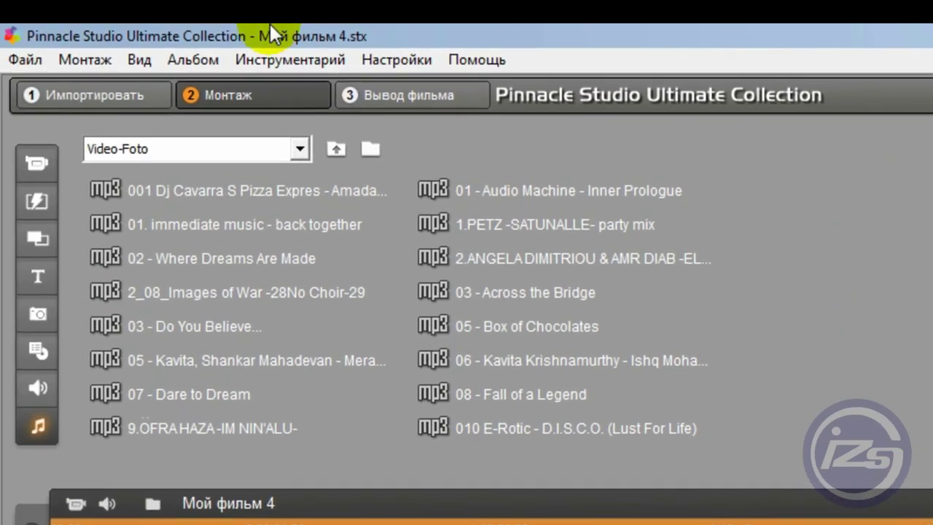
click(25, 59)
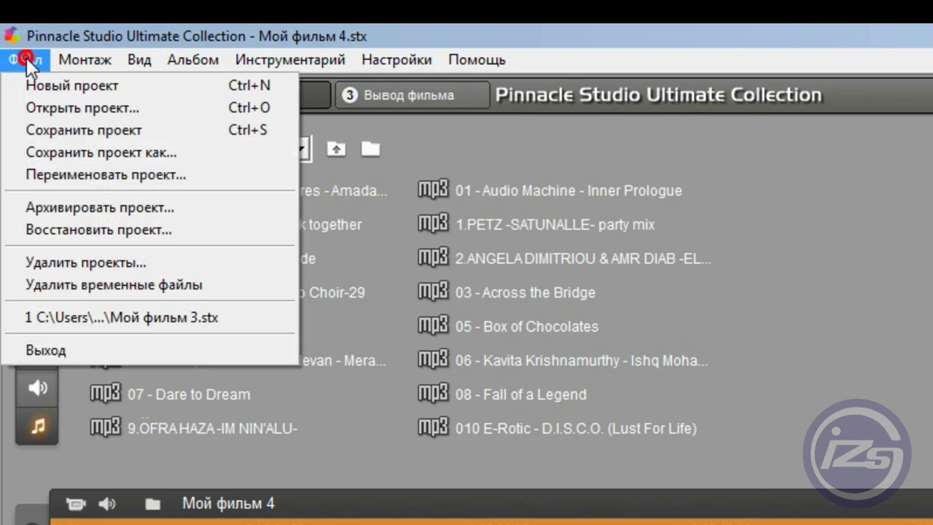
click(42, 85)
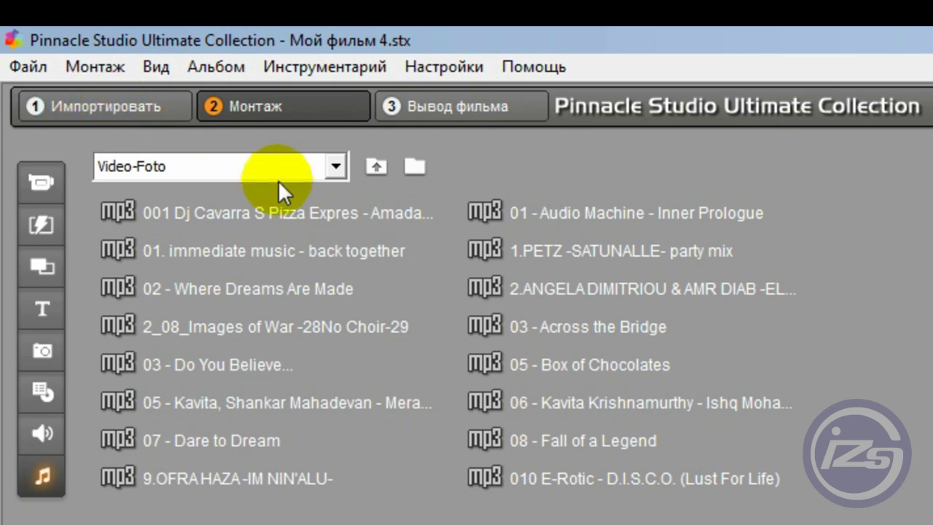
Look at the movie output mode and return to editing mode
click(290, 104)
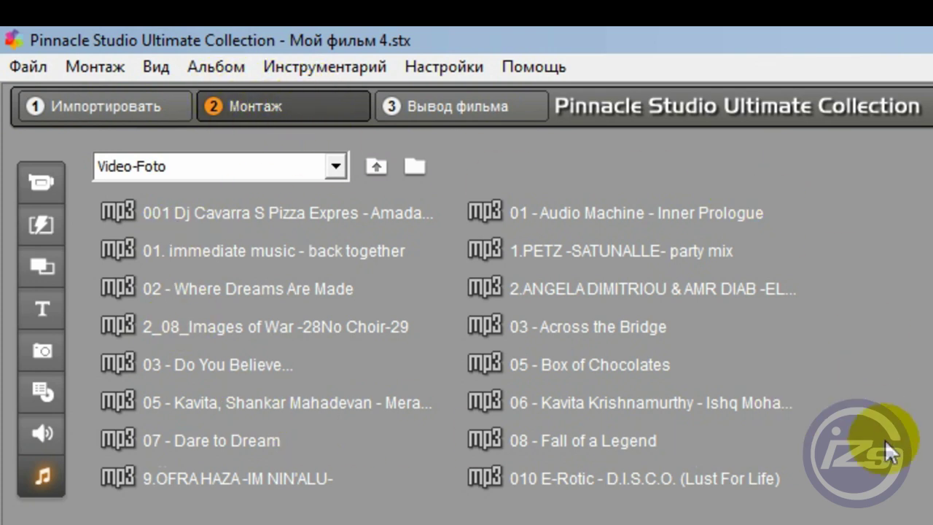
click(454, 104)
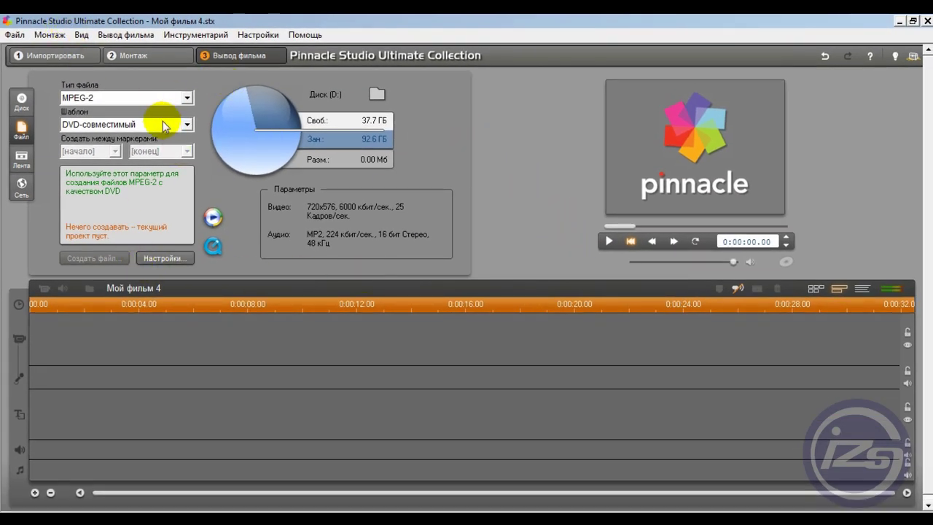
click(146, 56)
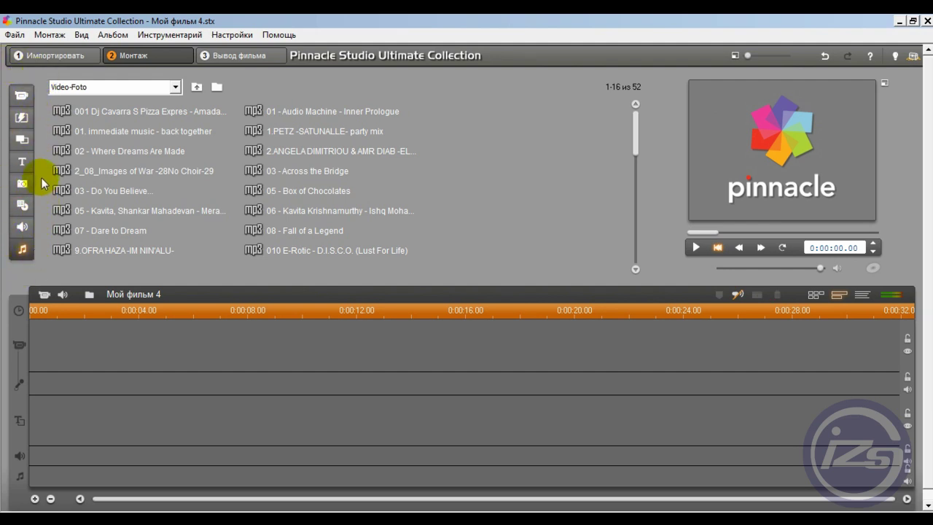
Examine the album's video clips, transitions and photos, including the dialog for choosing another video folder
click(22, 96)
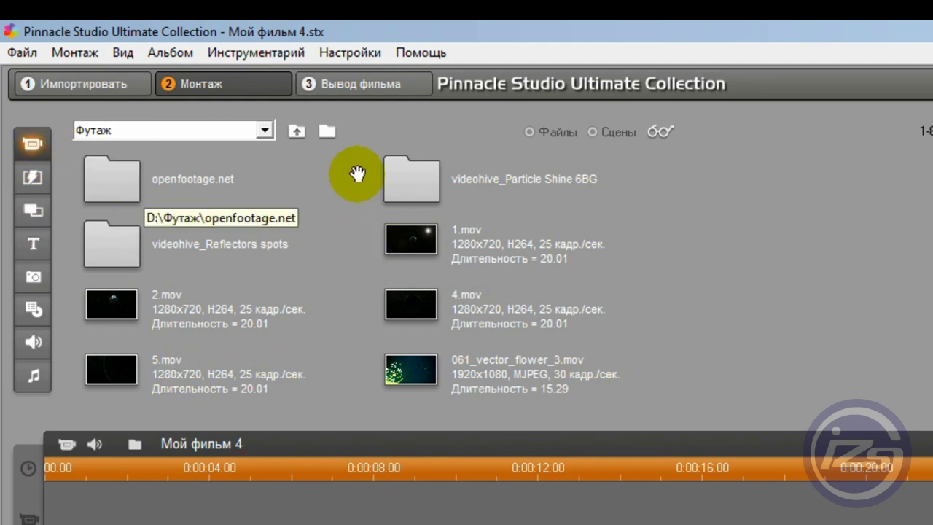
click(327, 131)
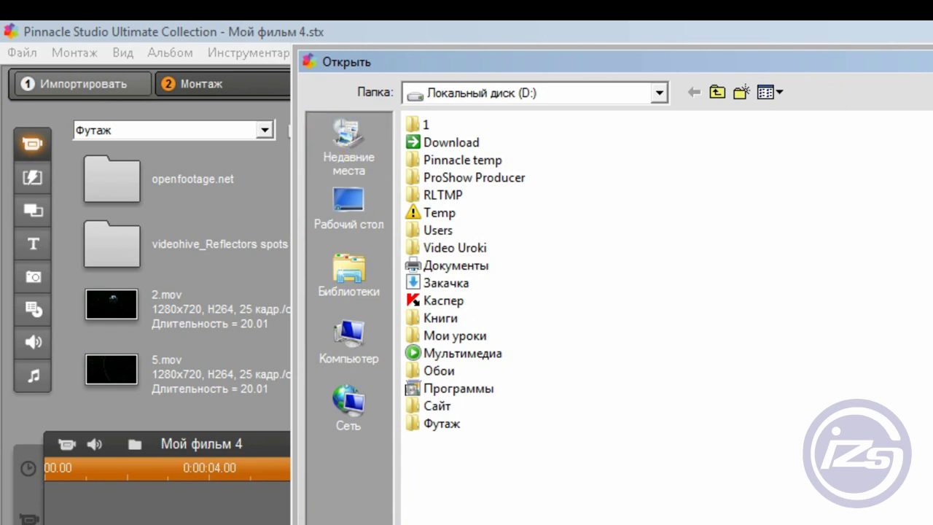
key(Escape)
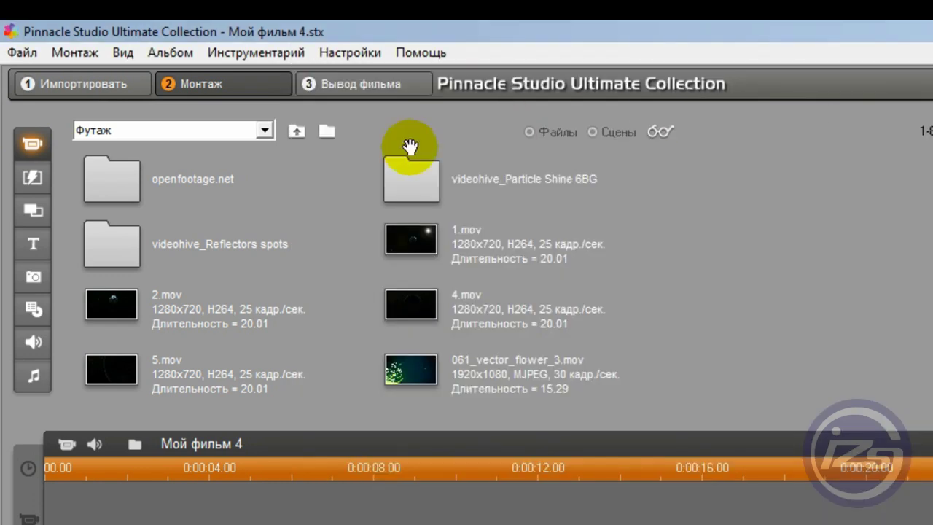
click(31, 177)
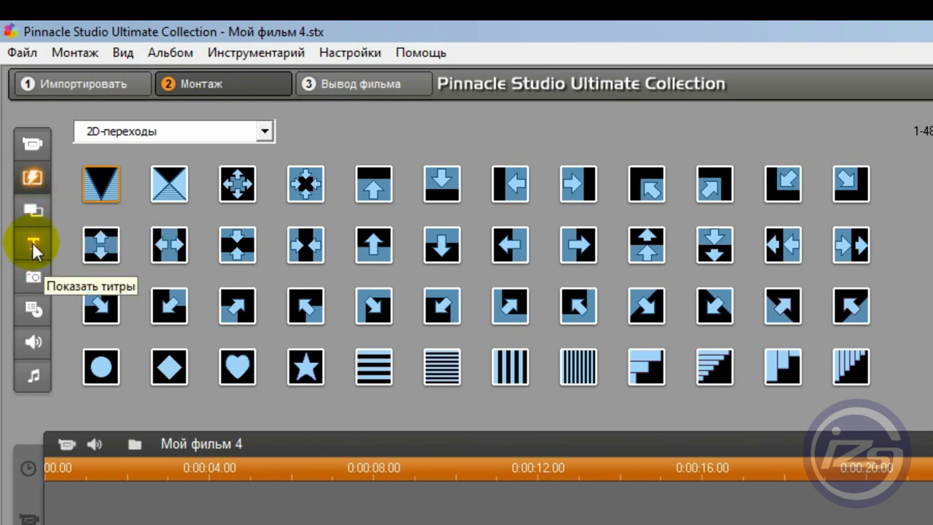
click(33, 277)
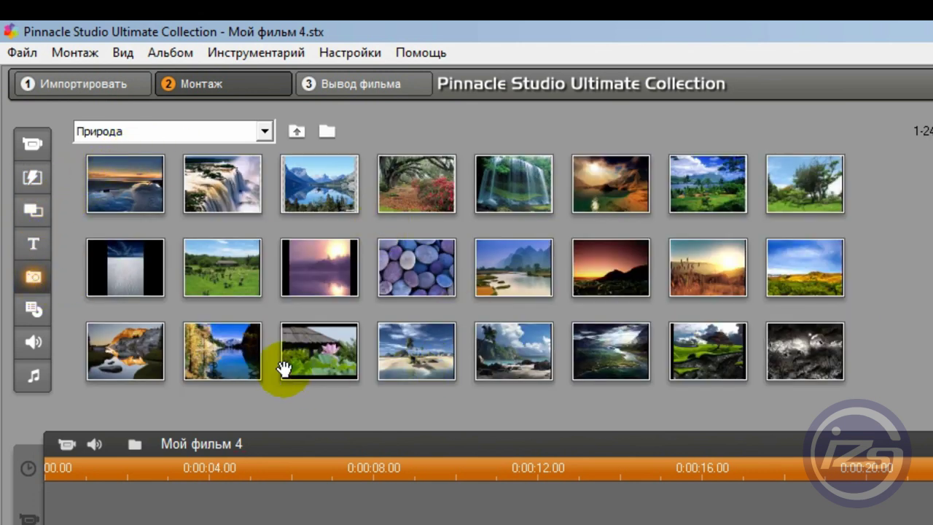
Browse the album's sound effects in the Люди and Автомобили categories, and view the music section
click(35, 341)
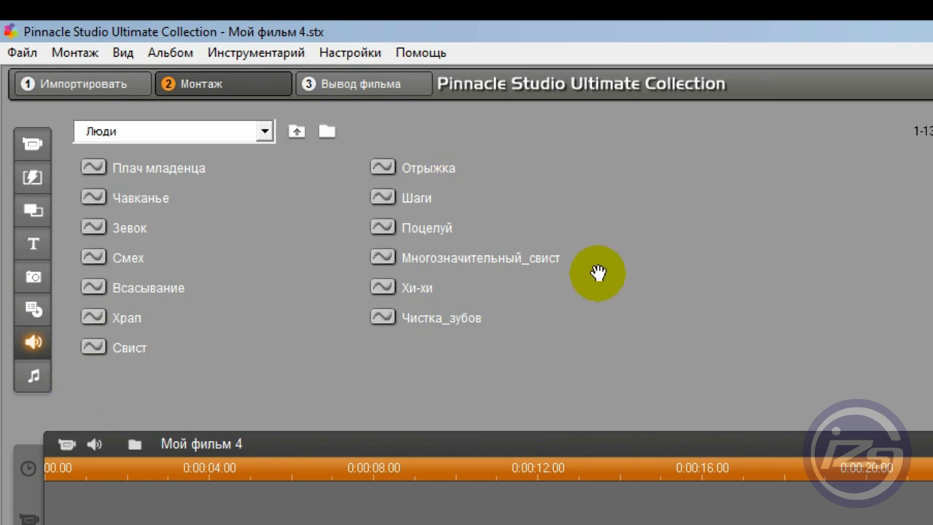
click(264, 129)
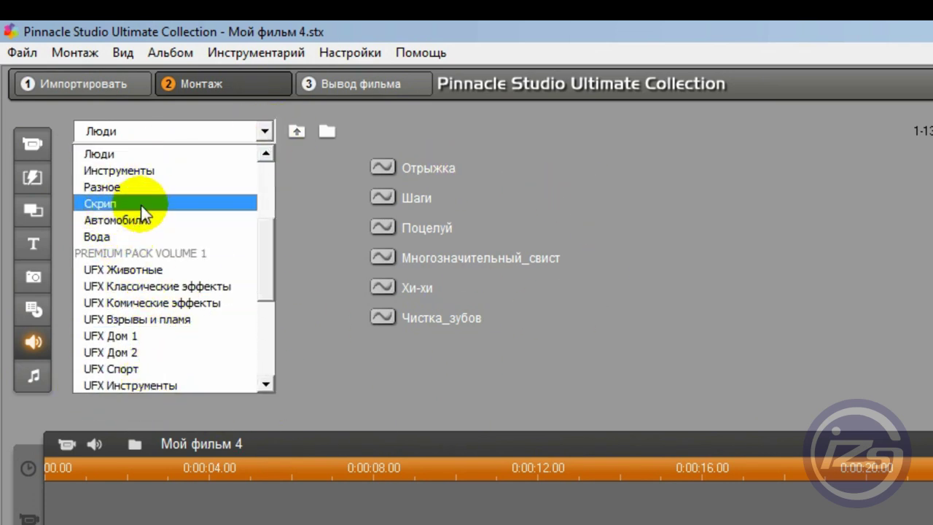
click(130, 152)
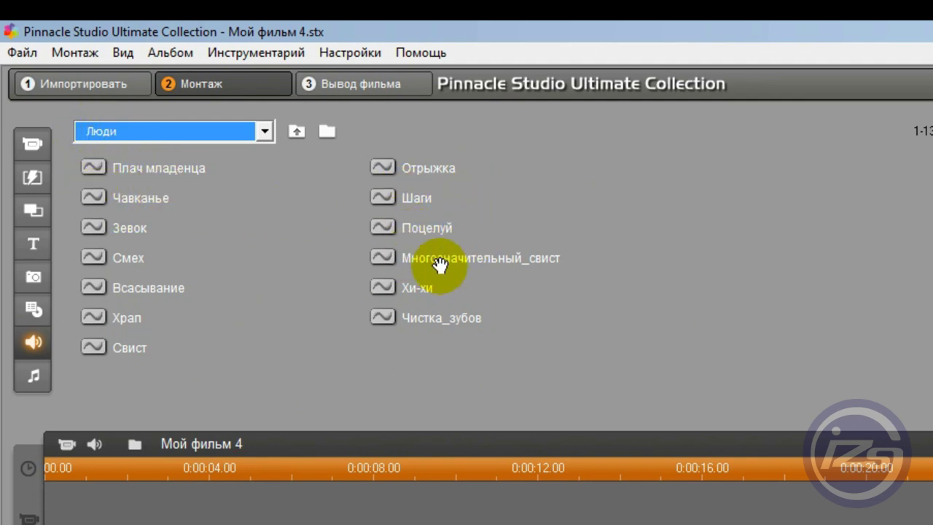
click(223, 129)
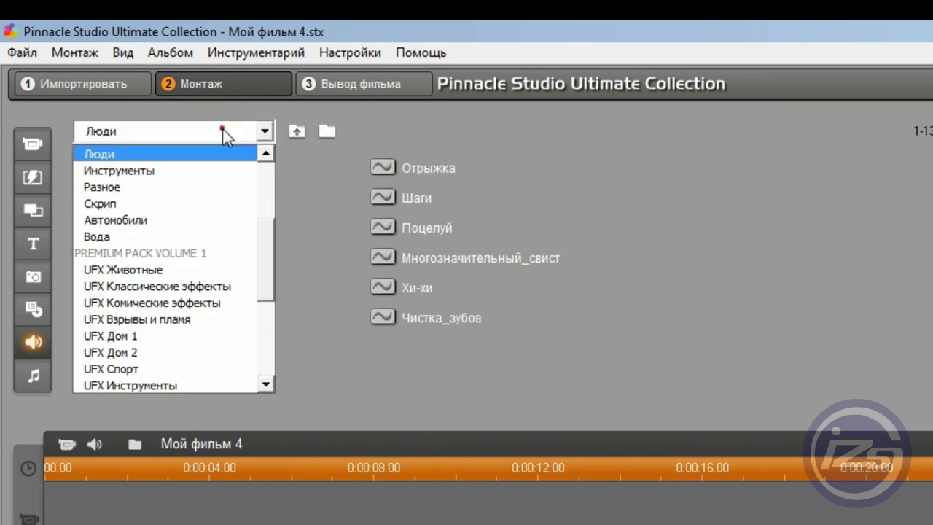
click(127, 220)
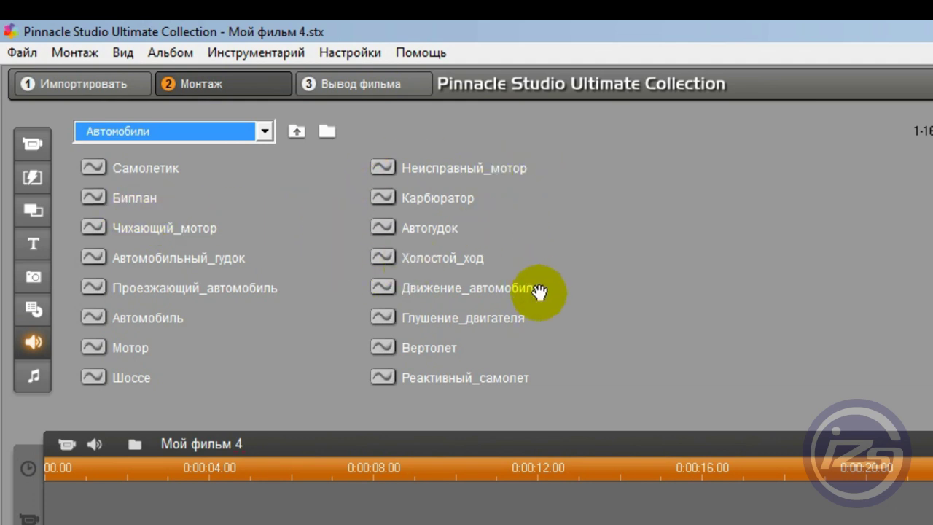
scroll(930, 253, down, 5)
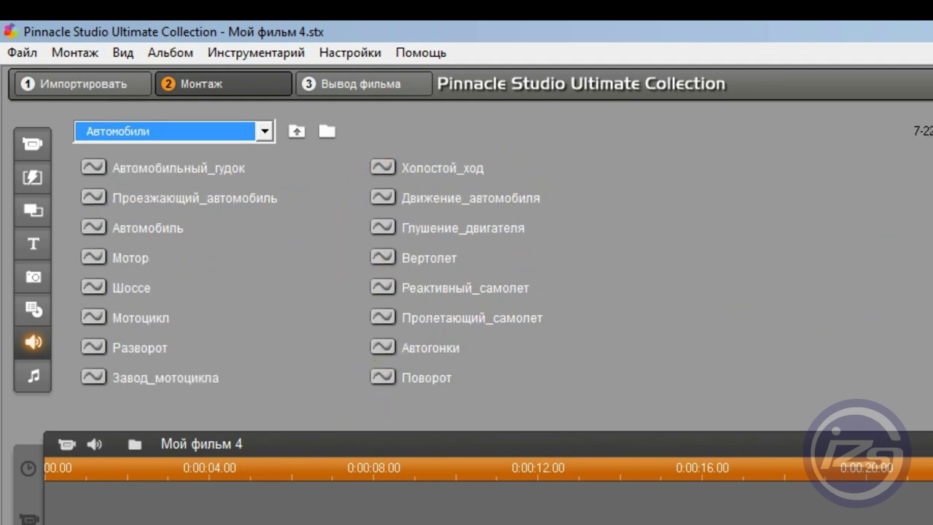
scroll(930, 253, up, 1)
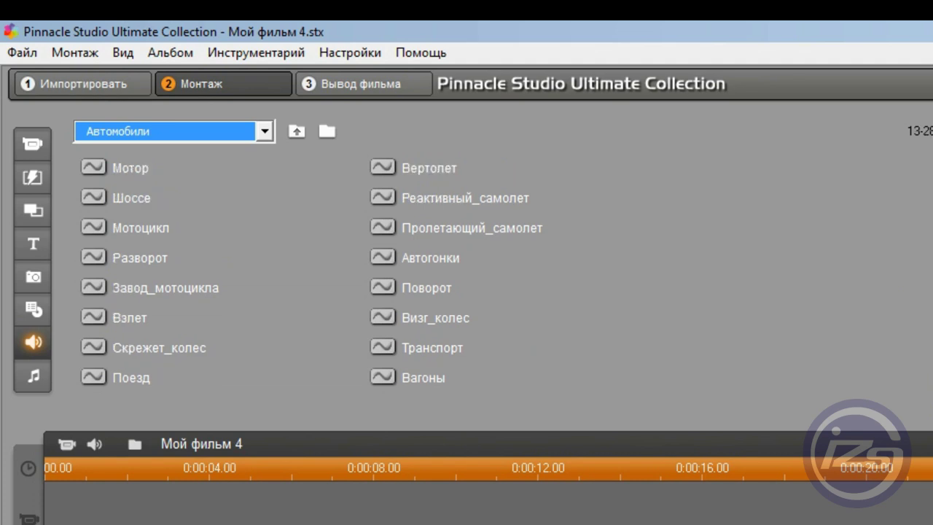
scroll(930, 253, up, 1)
scroll(930, 253, down, 2)
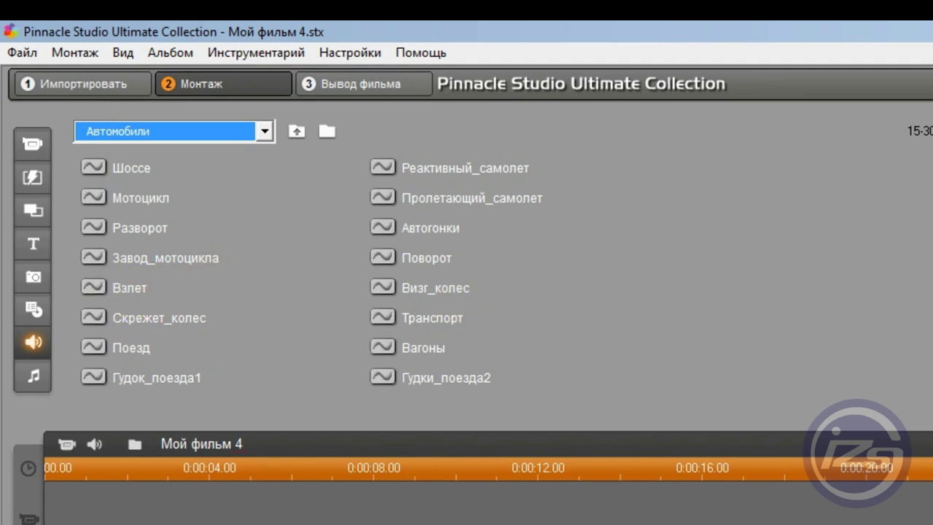
scroll(930, 226, up, 7)
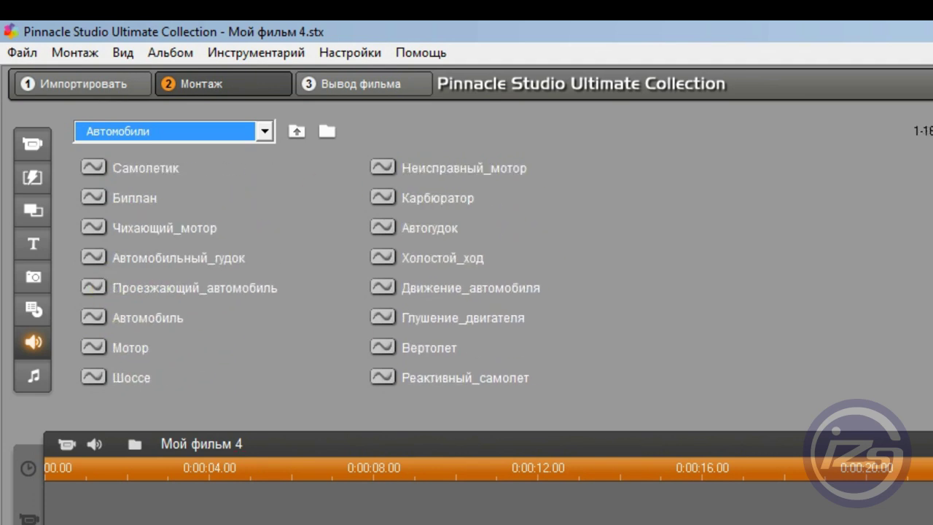
click(34, 378)
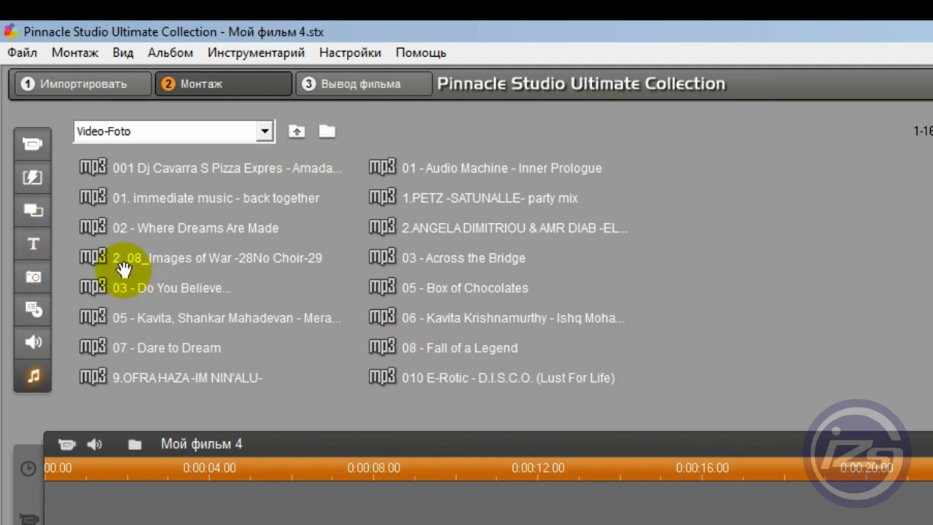
Look at the album's photos from the Природа folder and the dialog for choosing another picture folder, leaving the folder unchanged
click(33, 277)
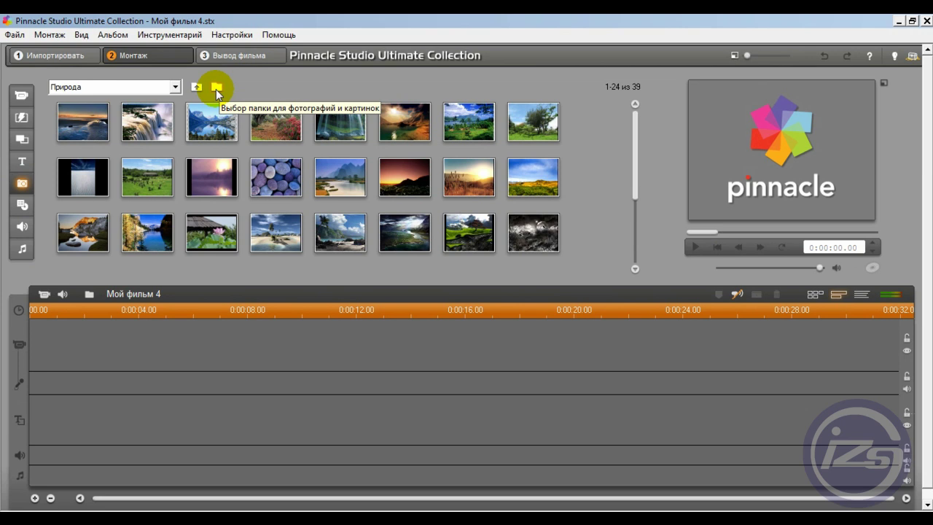
click(252, 102)
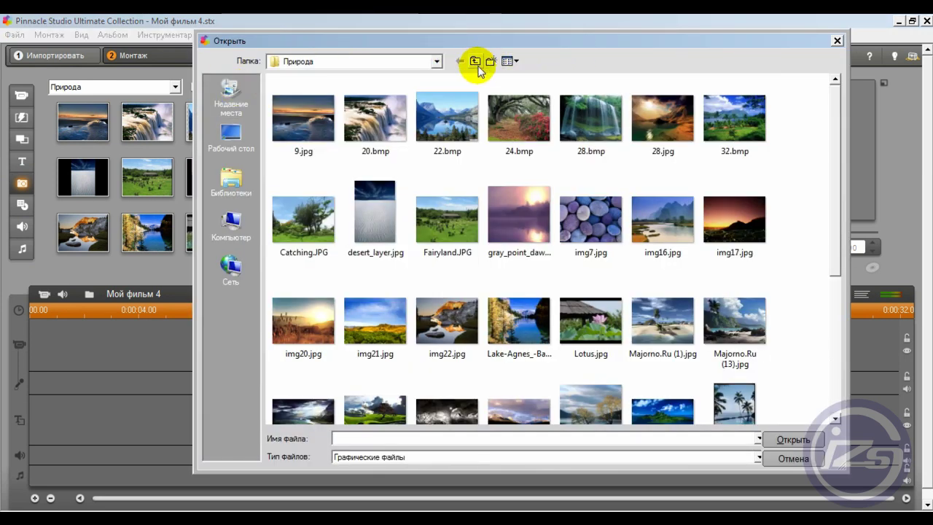
click(353, 64)
click(351, 64)
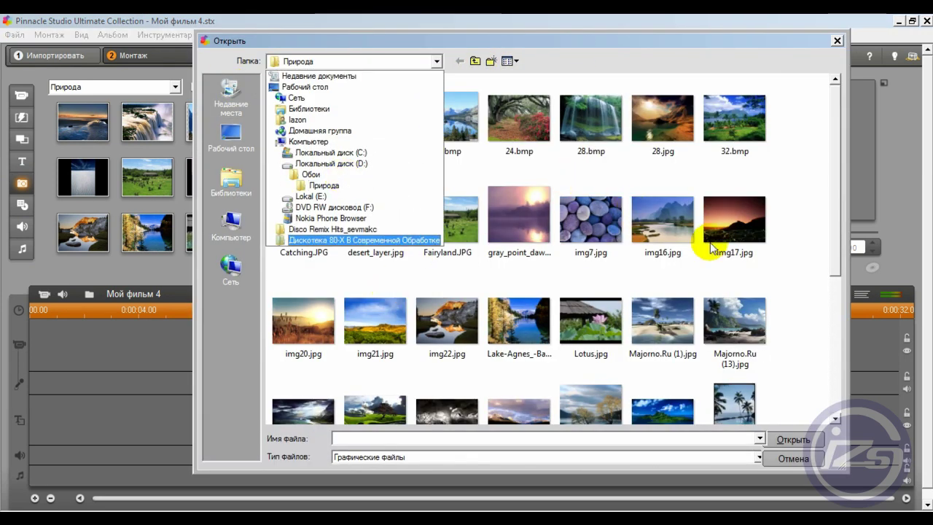
click(804, 151)
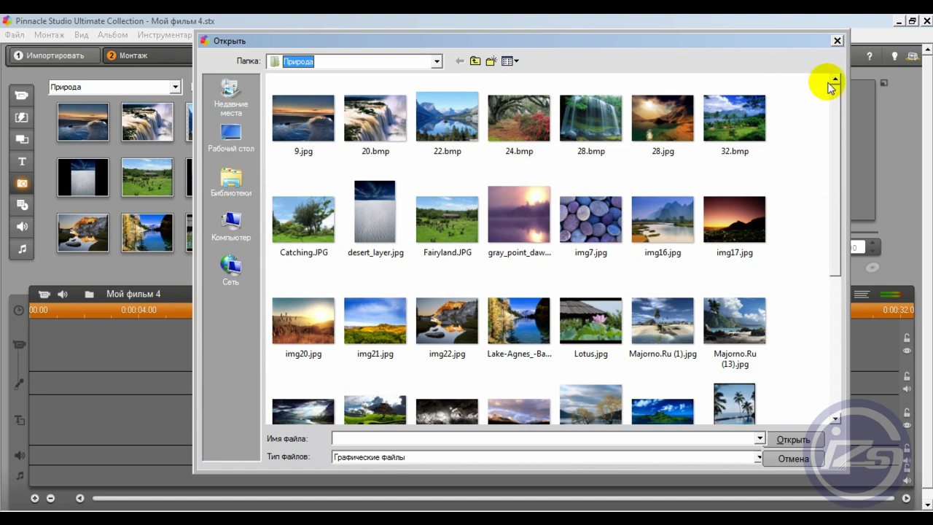
click(837, 41)
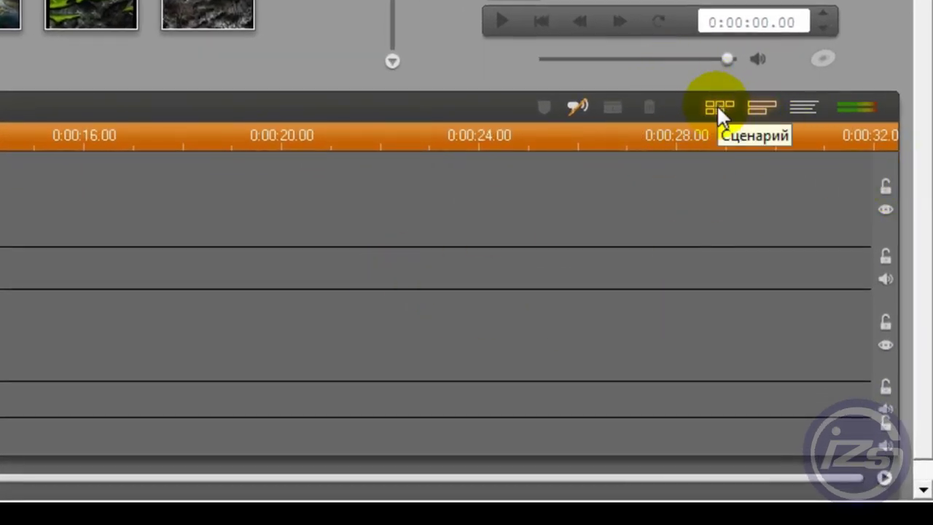
Compare the storyboard, timeline and text views of the movie, and settle on the storyboard
click(719, 108)
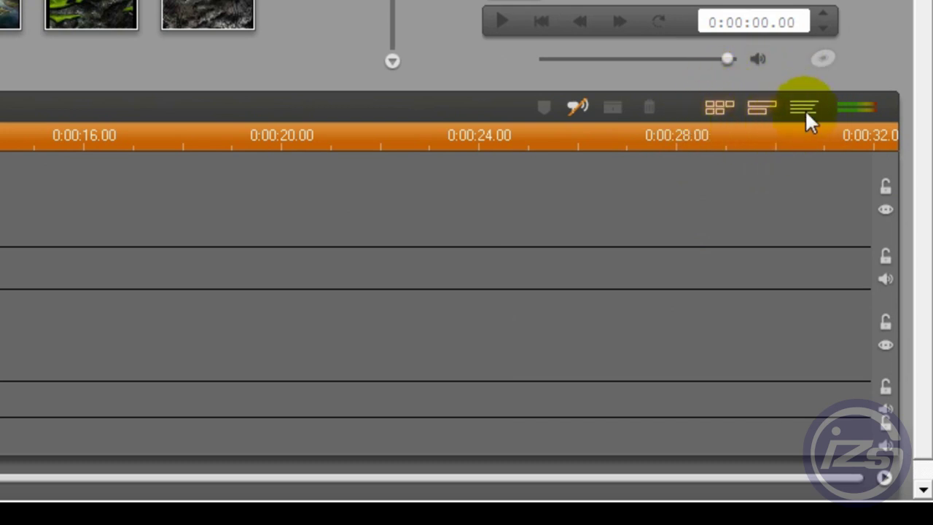
click(720, 106)
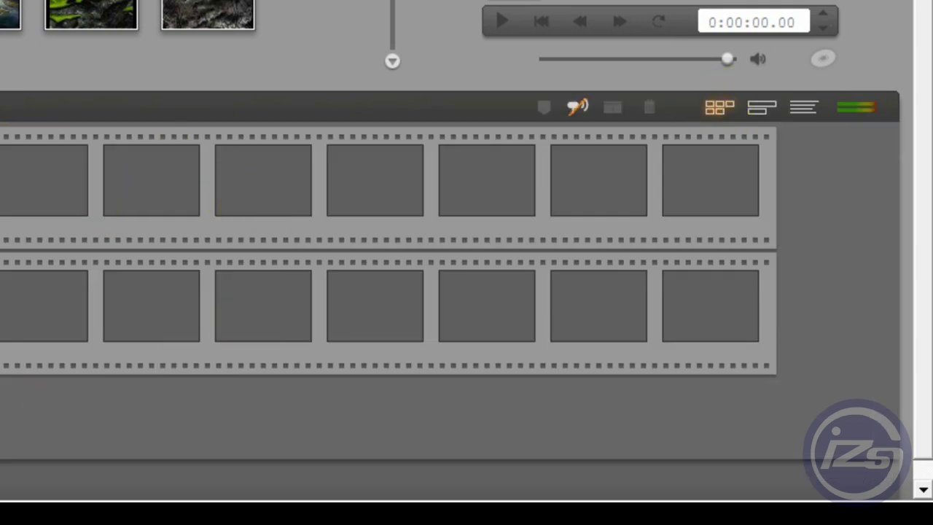
click(758, 109)
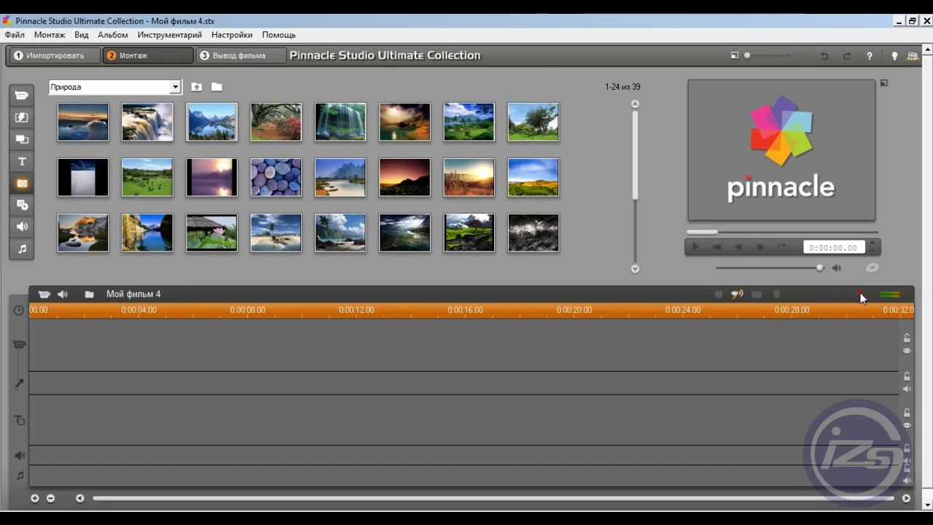
click(803, 108)
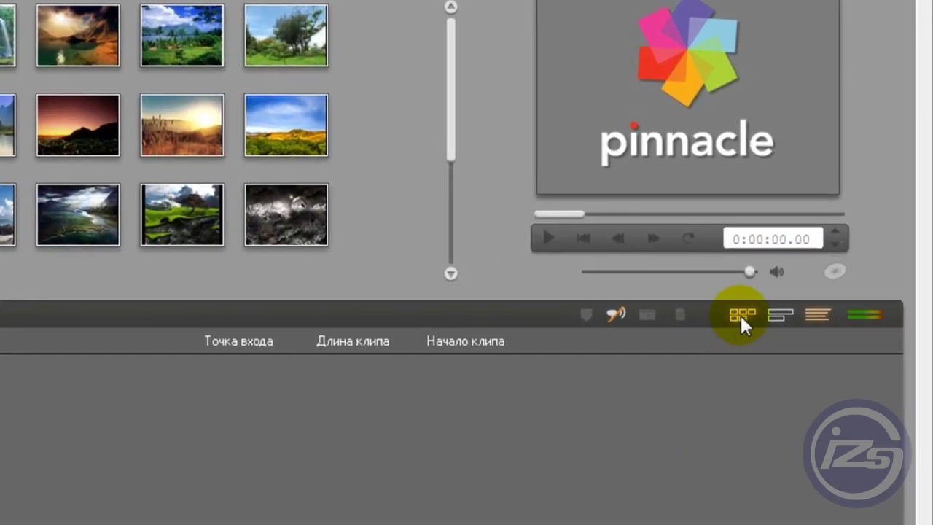
click(740, 314)
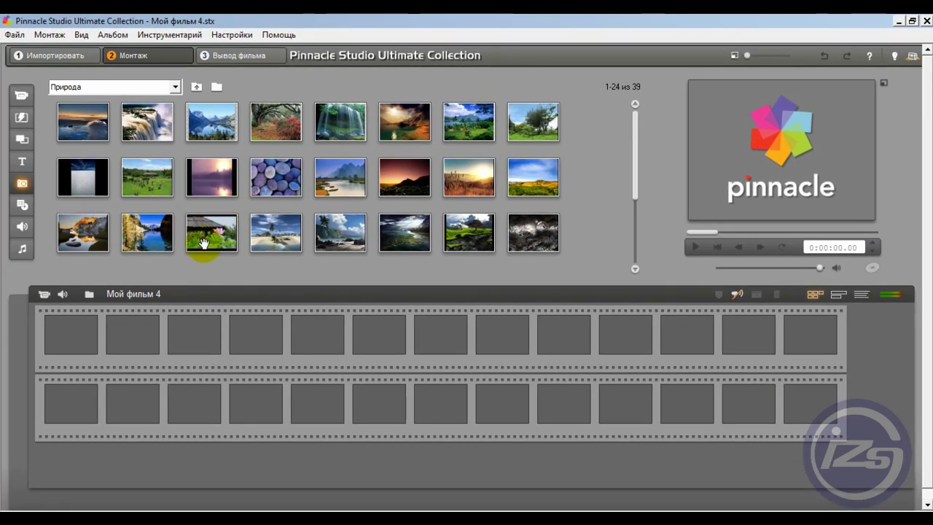
Fill the first five storyboard frames with the waterfall, yellow-hill field, lotus, rocky shore and palm beach photos from the Природа folder
drag(135, 116, 132, 228)
drag(78, 337, 78, 337)
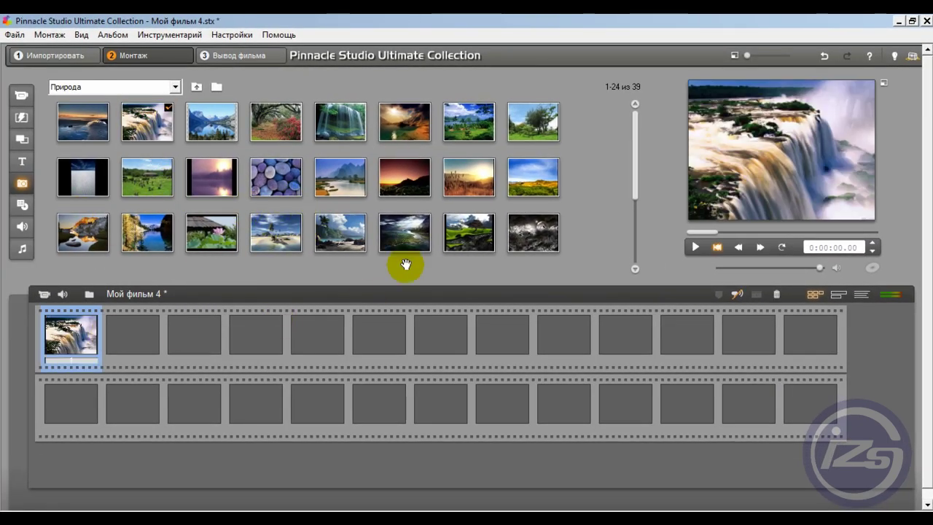
drag(514, 182, 148, 341)
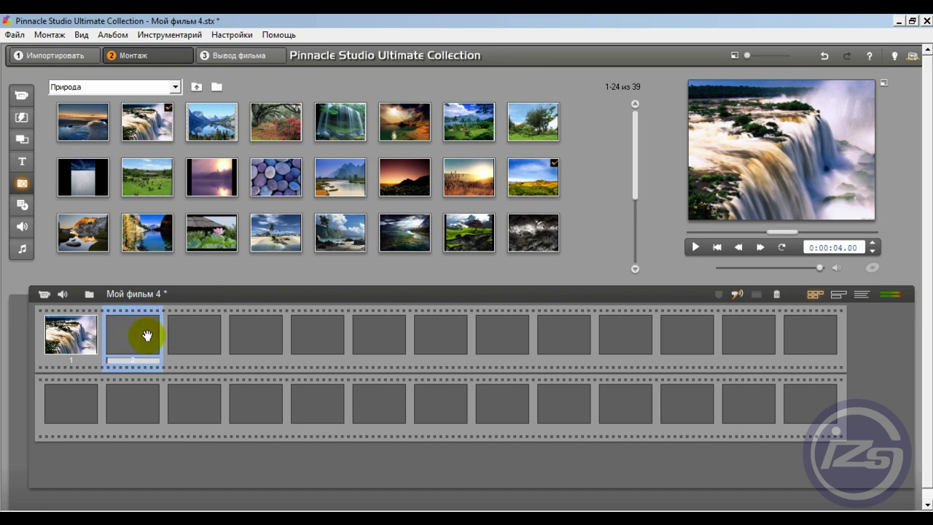
drag(221, 232, 224, 293)
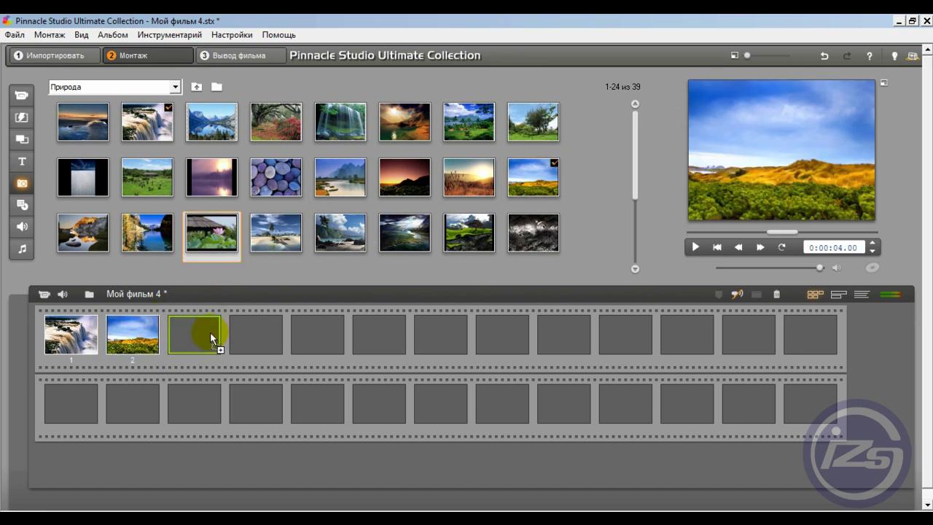
drag(212, 338, 211, 338)
drag(351, 222, 287, 308)
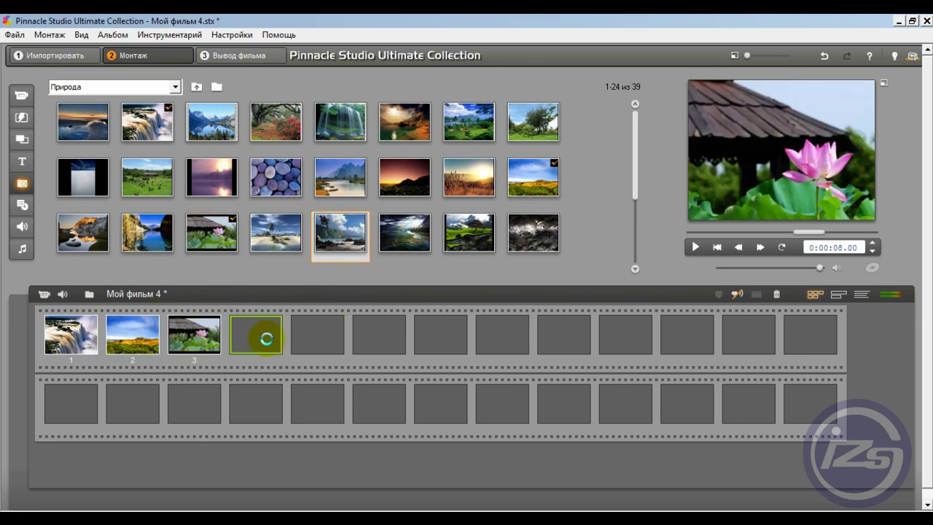
drag(266, 338, 266, 338)
drag(282, 233, 319, 338)
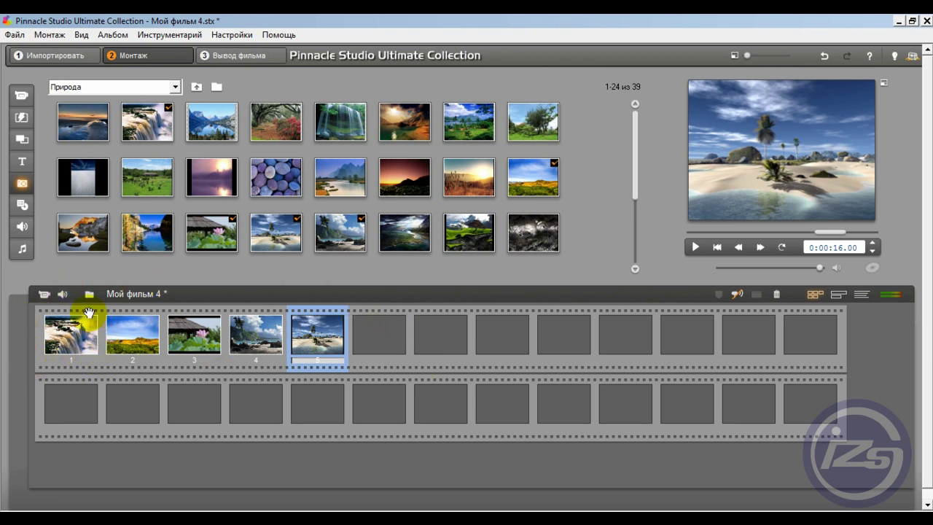
Preview a diagonal-arrow transition among the 2D-переходы and view the Hollywood FX для Studio category
click(22, 120)
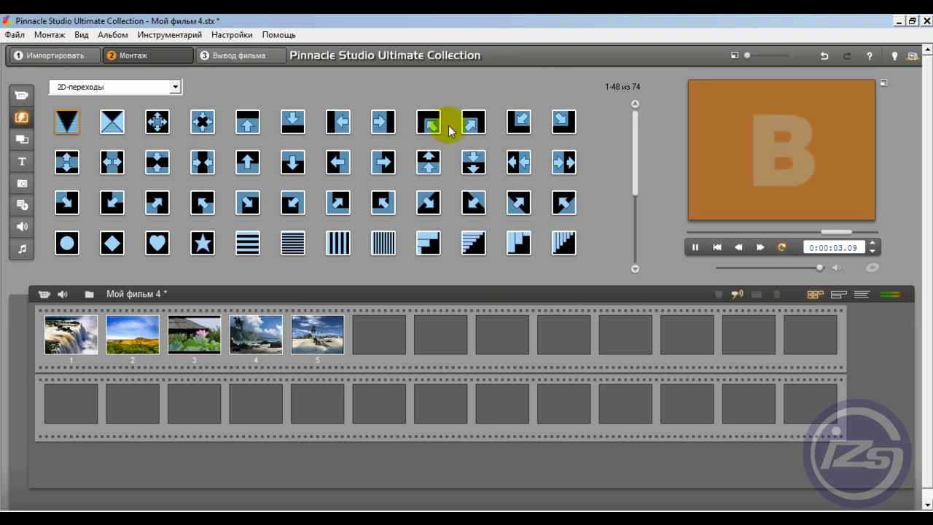
click(472, 122)
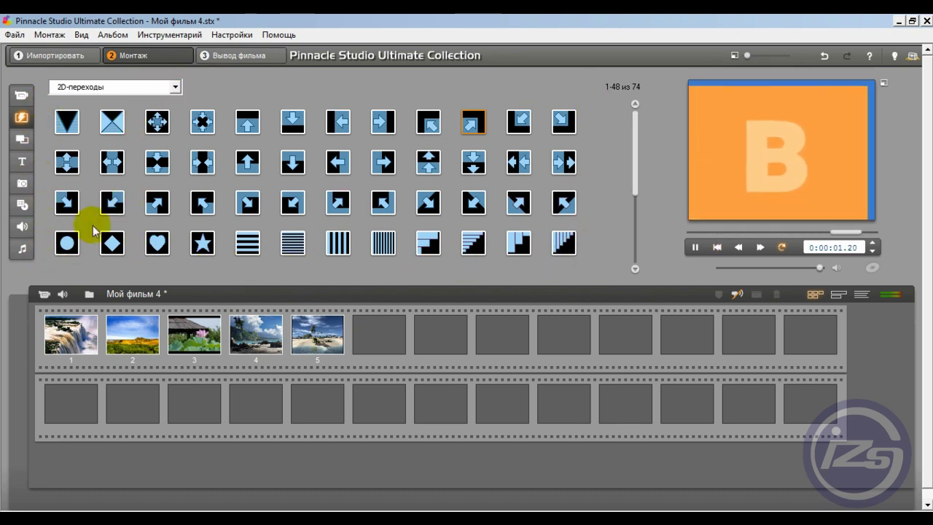
click(175, 87)
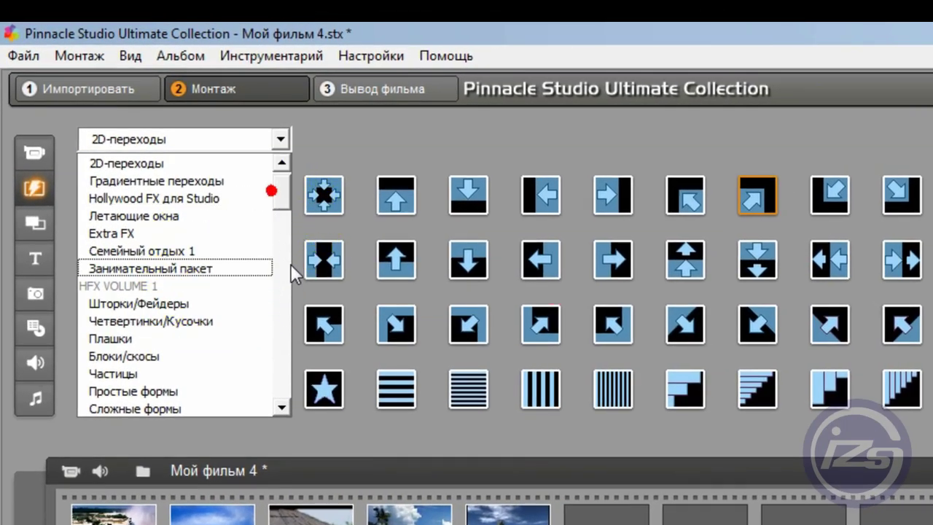
click(272, 199)
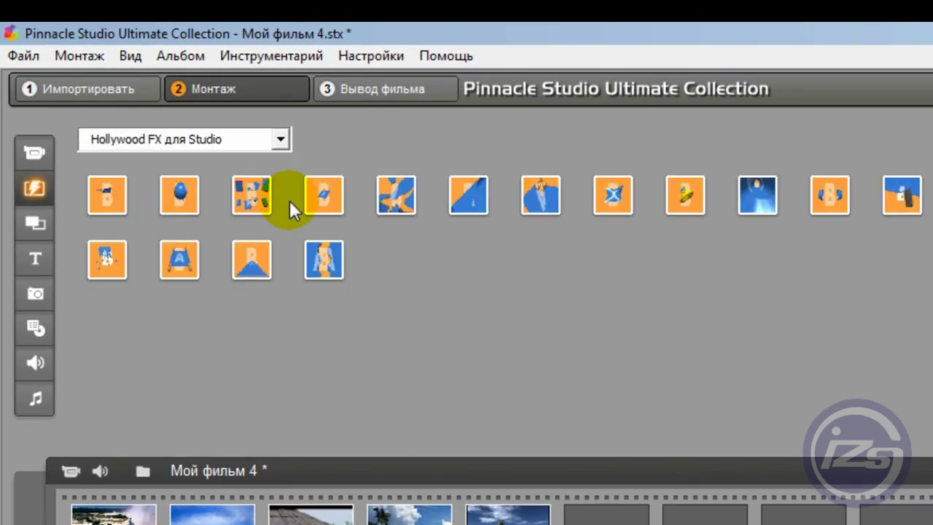
Place the BAS-Шесть полос transition from the Плашки category between the first and second photos
click(280, 139)
drag(284, 193, 280, 158)
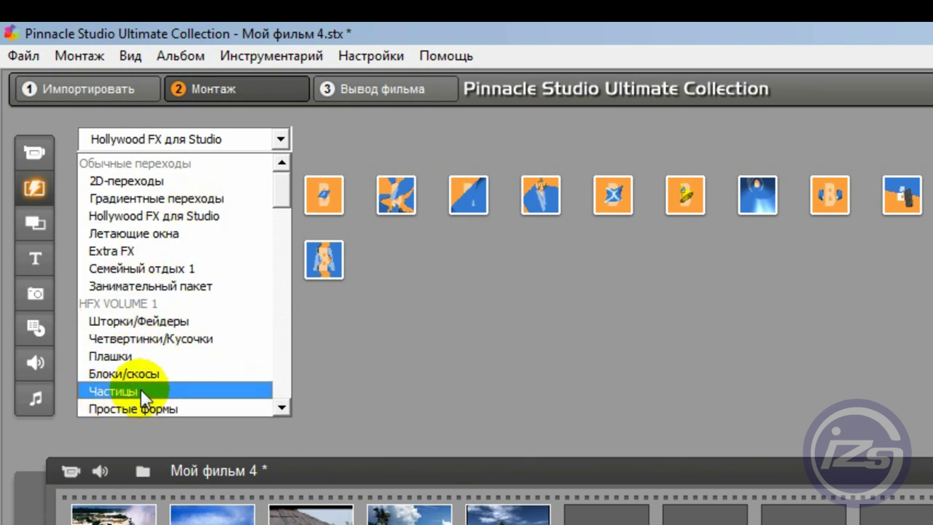
click(175, 360)
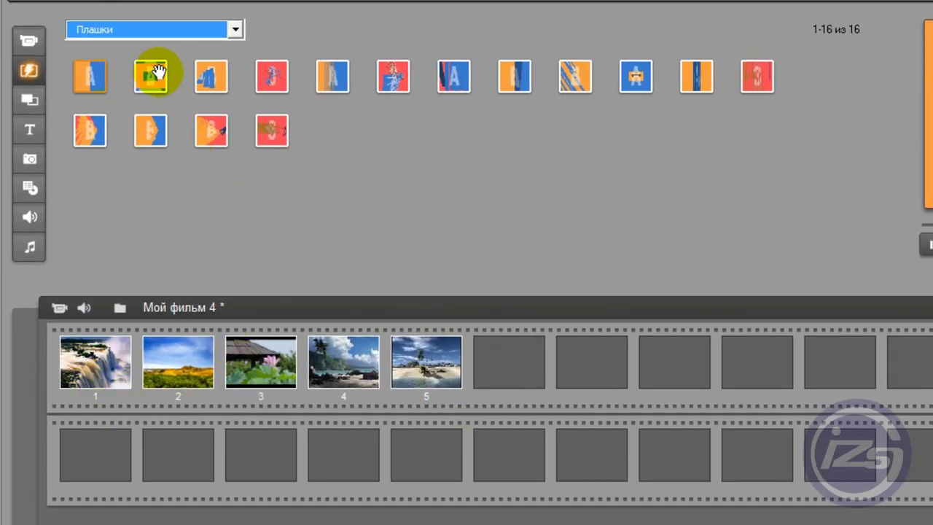
click(211, 75)
mouse_move(210, 75)
mouse_down()
mouse_move(198, 227)
mouse_move(141, 383)
mouse_move(134, 363)
mouse_up()
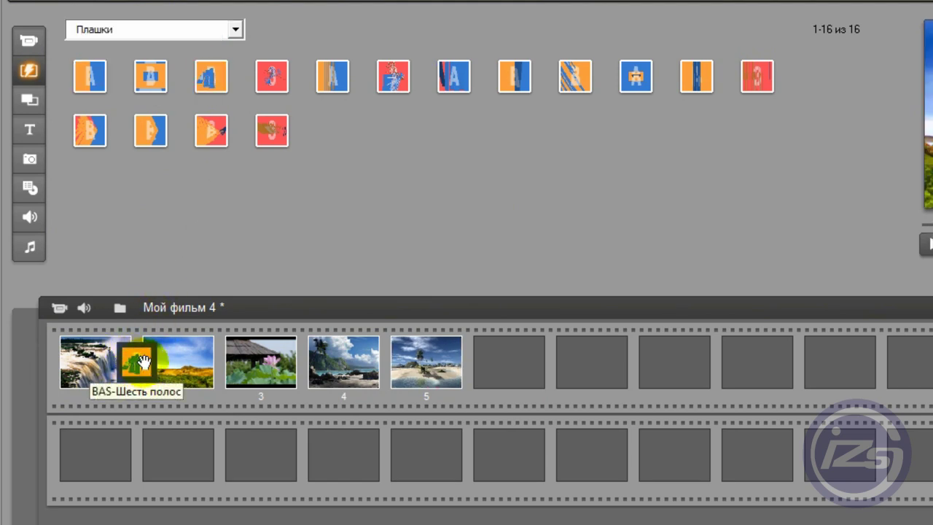
Add a different Плашки transition at each of the three remaining joins between photos 2 and 5
drag(268, 69, 214, 232)
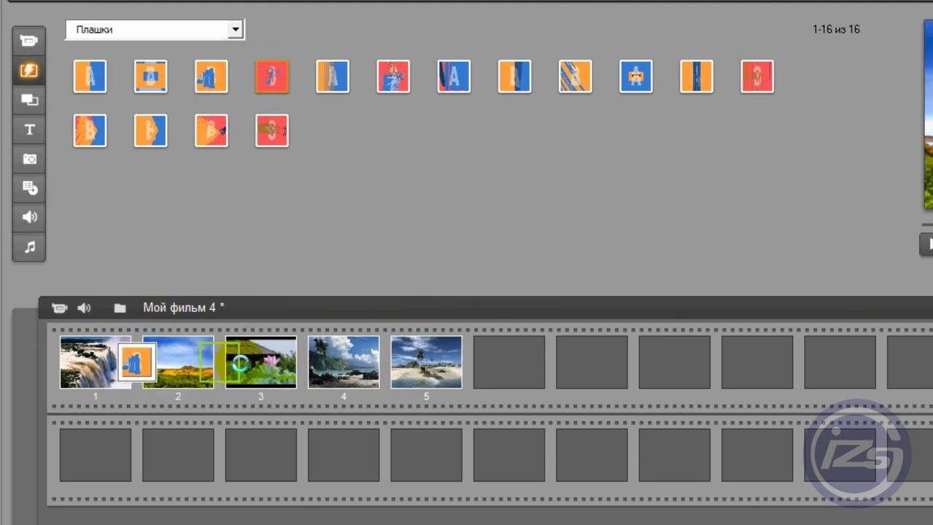
drag(240, 362, 239, 363)
drag(394, 71, 312, 374)
click(592, 89)
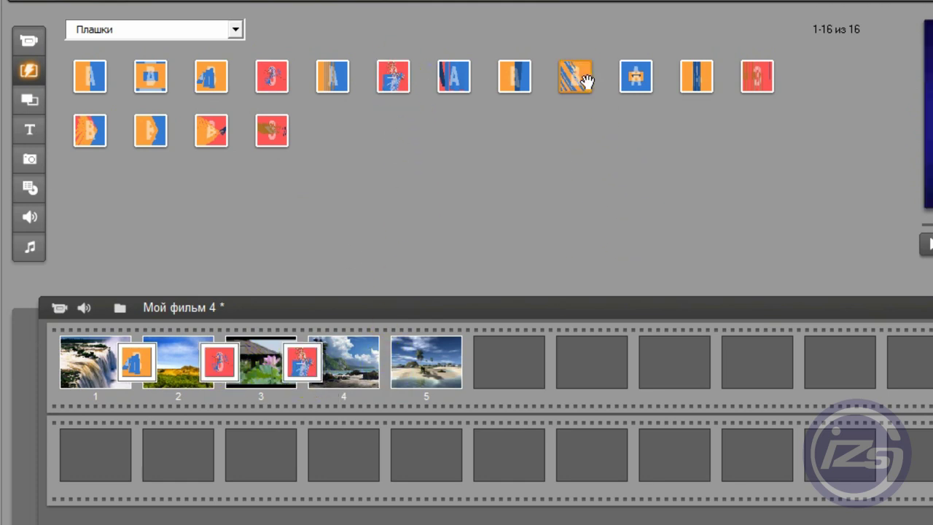
drag(387, 372, 385, 368)
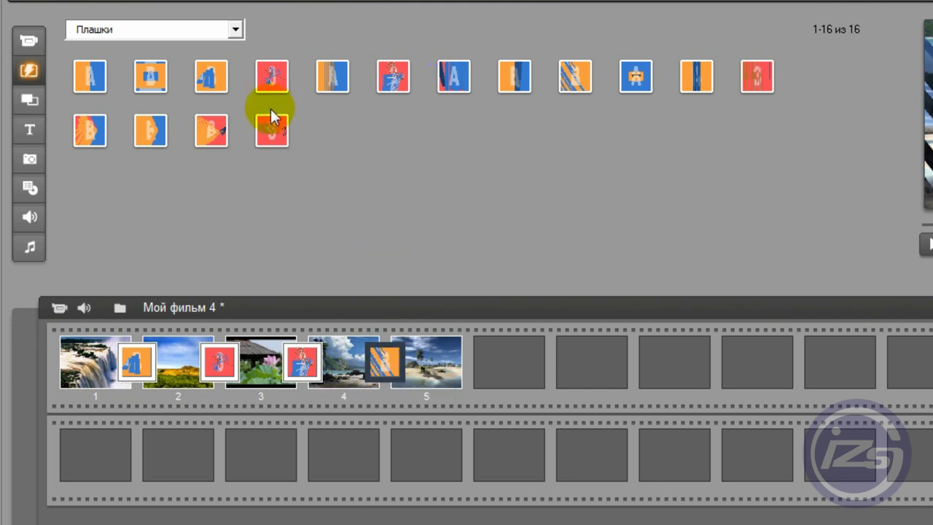
From the 2D-переходы, put the Фейдер transition before the first photo and a double right-arrow transition after the last one
click(234, 29)
drag(233, 70, 236, 35)
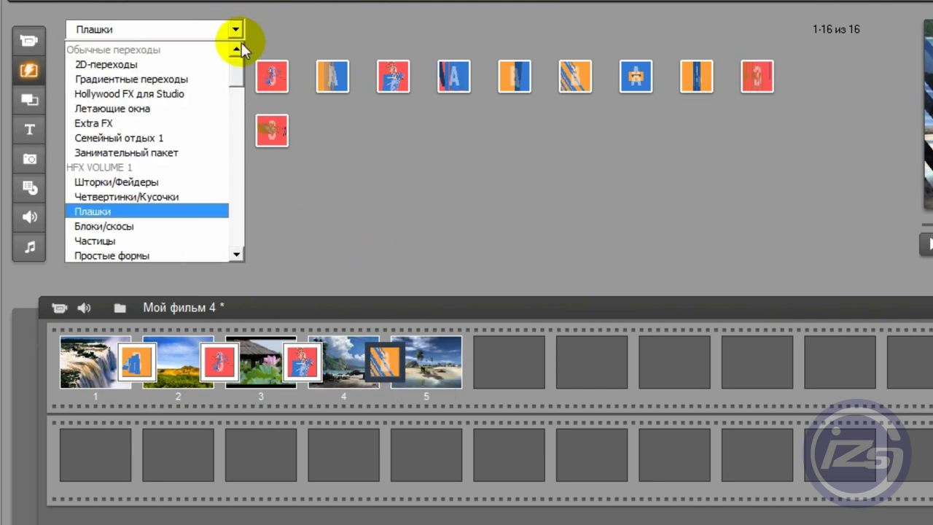
click(131, 67)
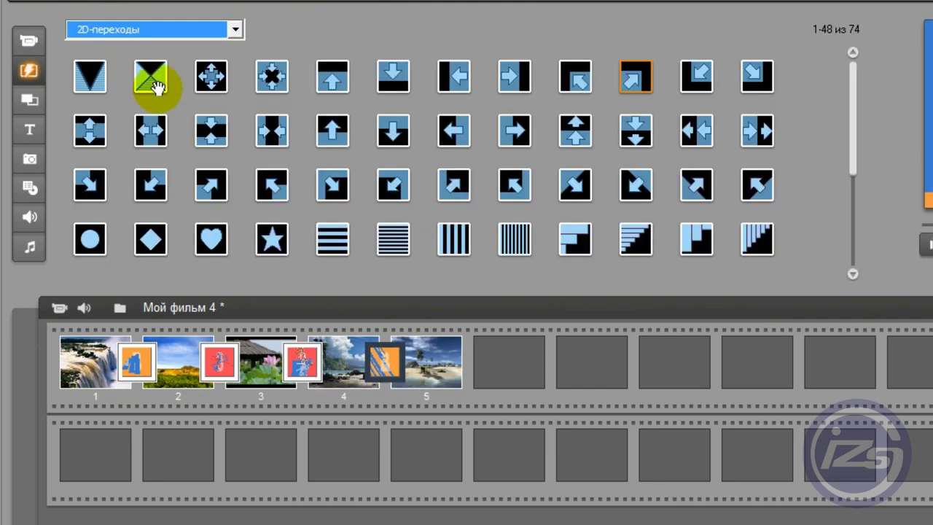
drag(85, 76, 60, 365)
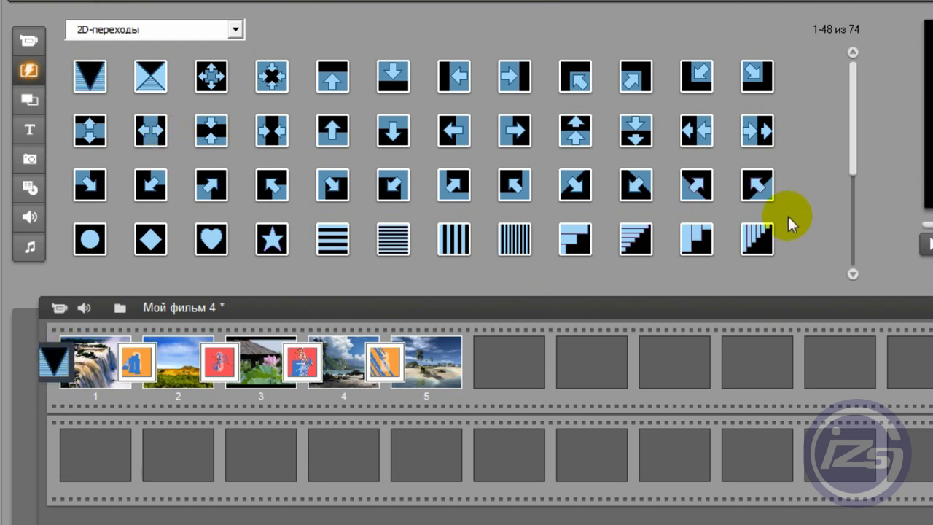
drag(758, 130, 475, 366)
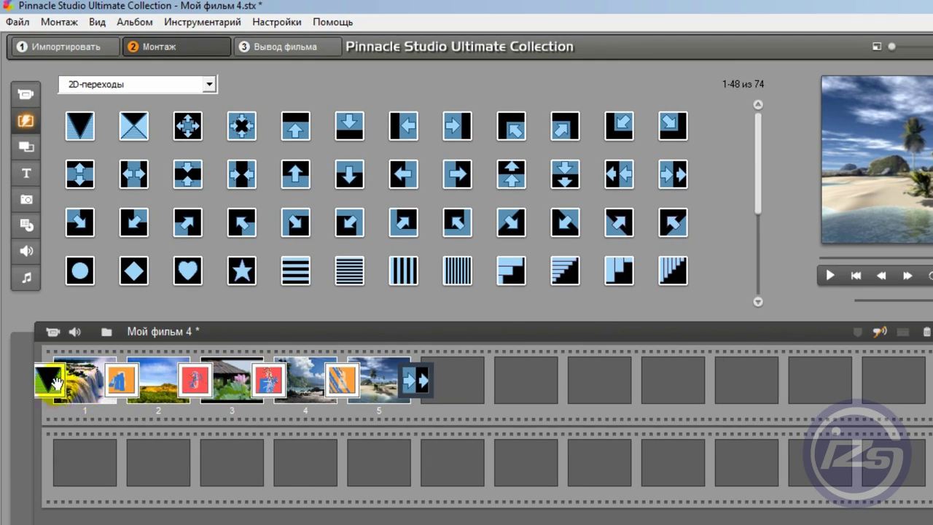
Check the default lengths for transitions and graphics in the project settings and close the dialog with no changes
click(279, 21)
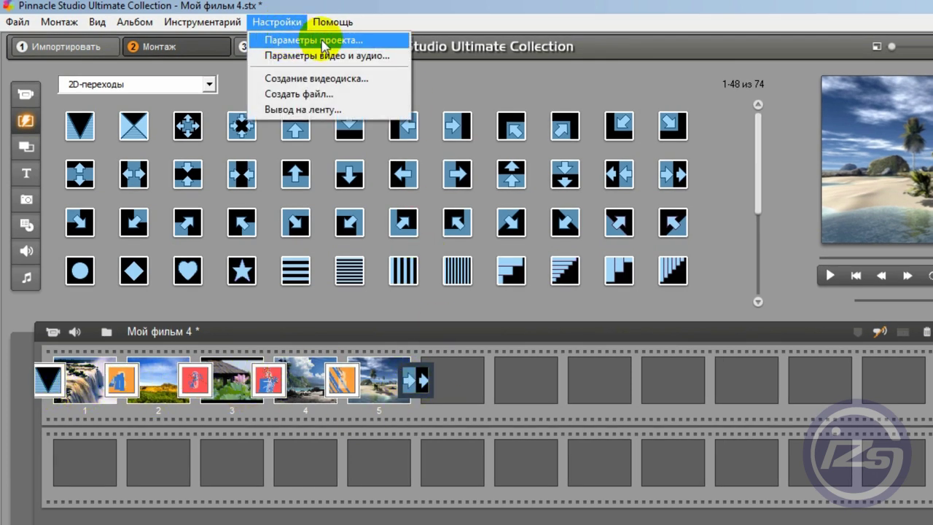
click(298, 40)
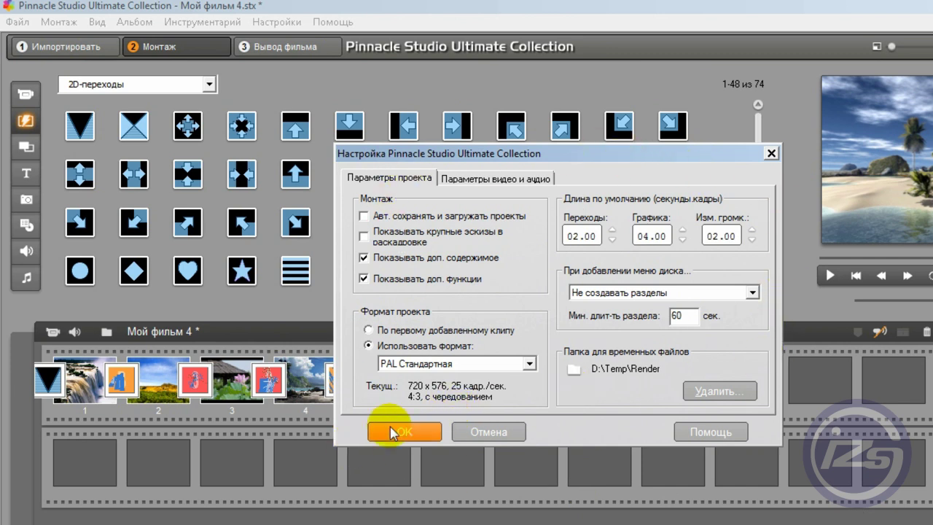
click(424, 439)
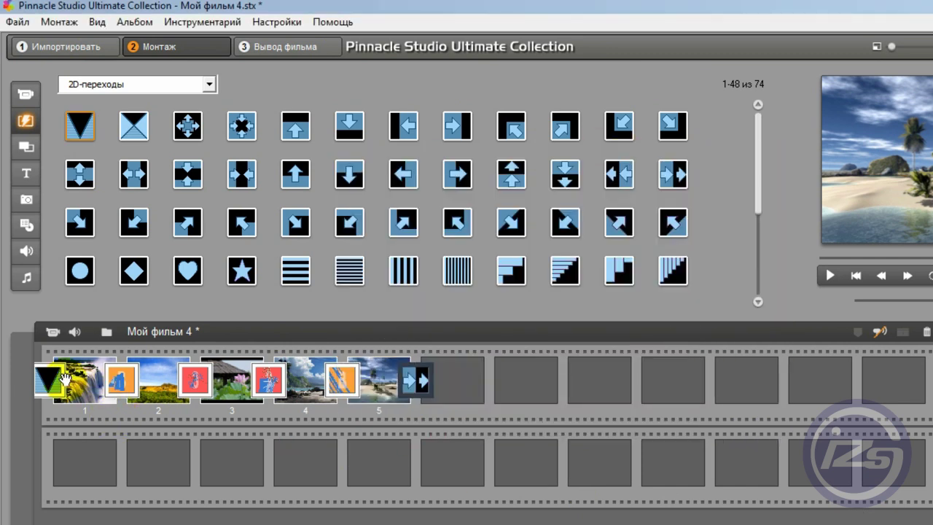
Select the Фейдер transition at the start of the movie and switch the project to the timeline view
right_click(46, 394)
click(52, 377)
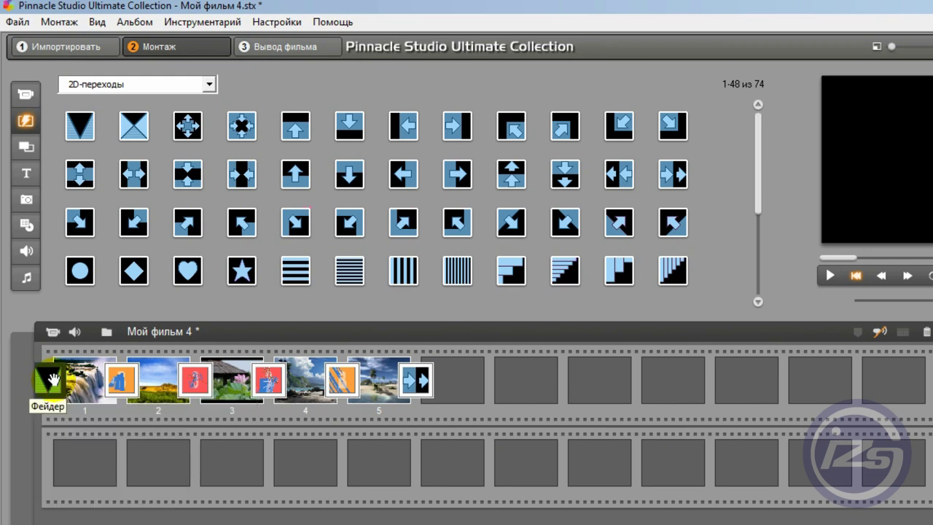
click(456, 409)
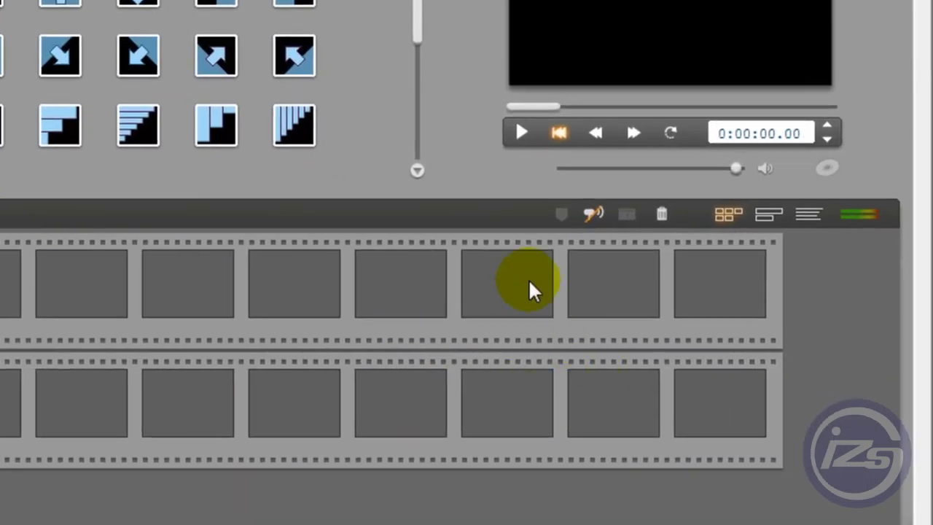
click(764, 213)
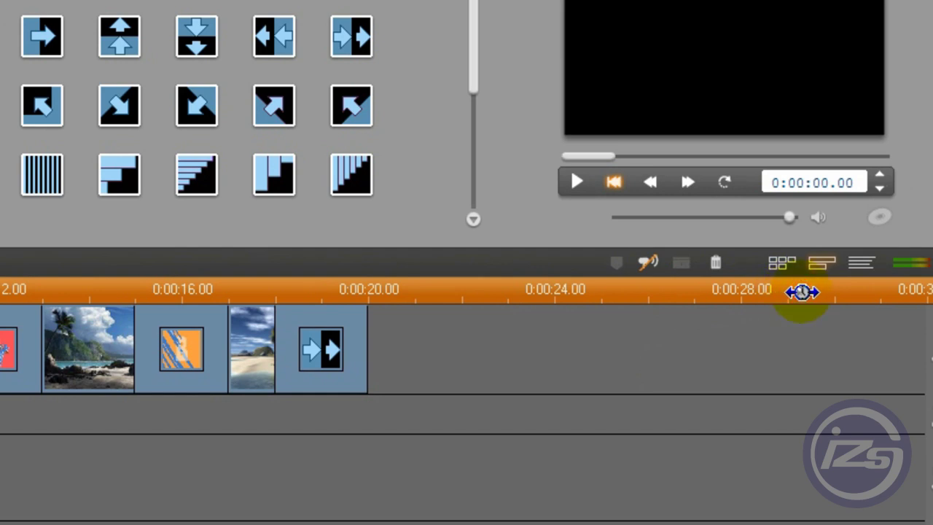
Compress and stretch the timeline's time scale until the whole slideshow is shown with marks every four seconds
drag(802, 292, 88, 316)
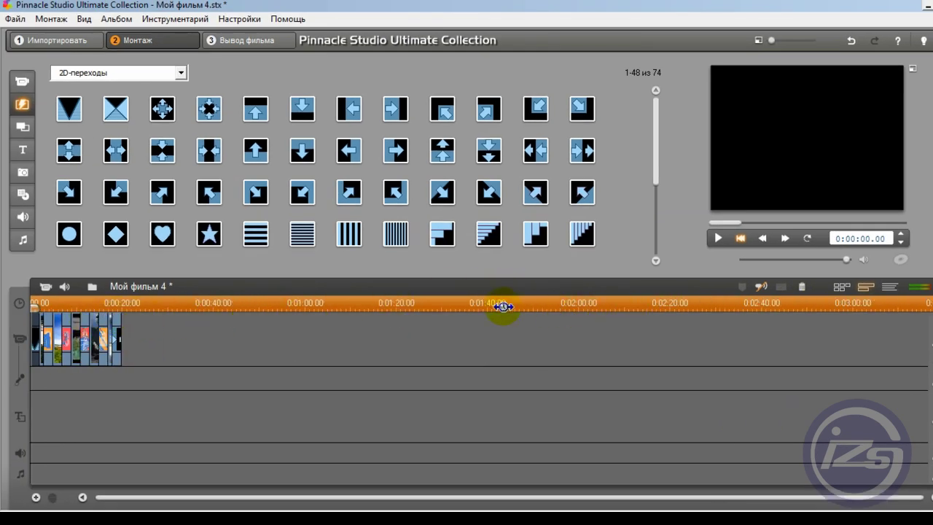
drag(503, 306, 838, 307)
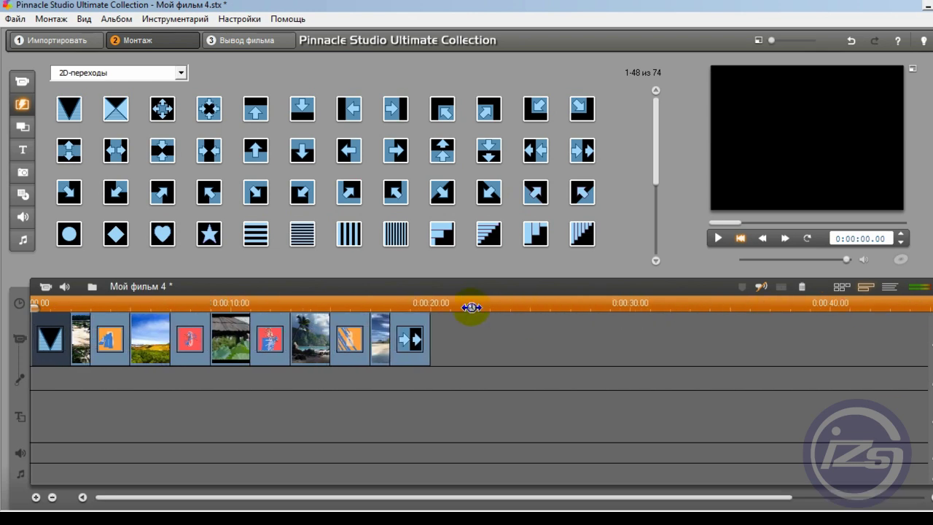
drag(472, 307, 706, 310)
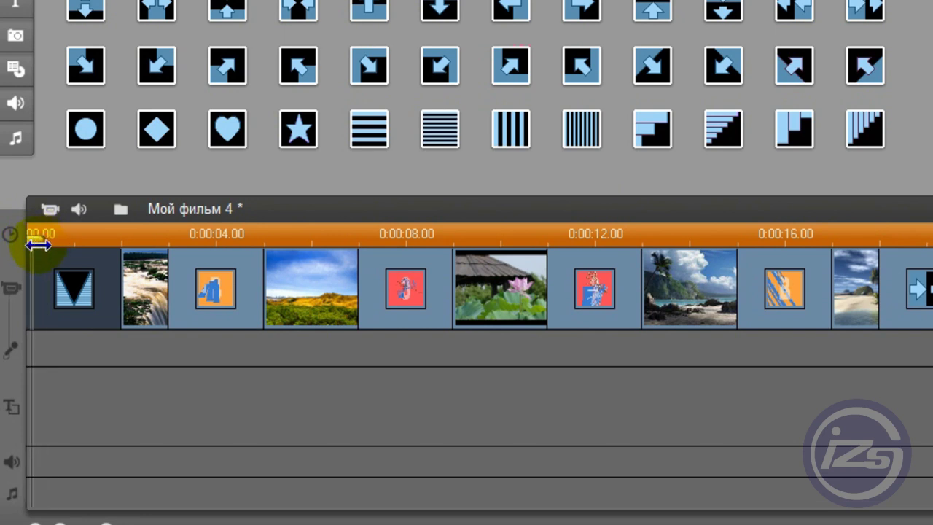
Scrub the playhead through the photos and transitions to examine them, and return to the start of the movie
drag(38, 246, 869, 232)
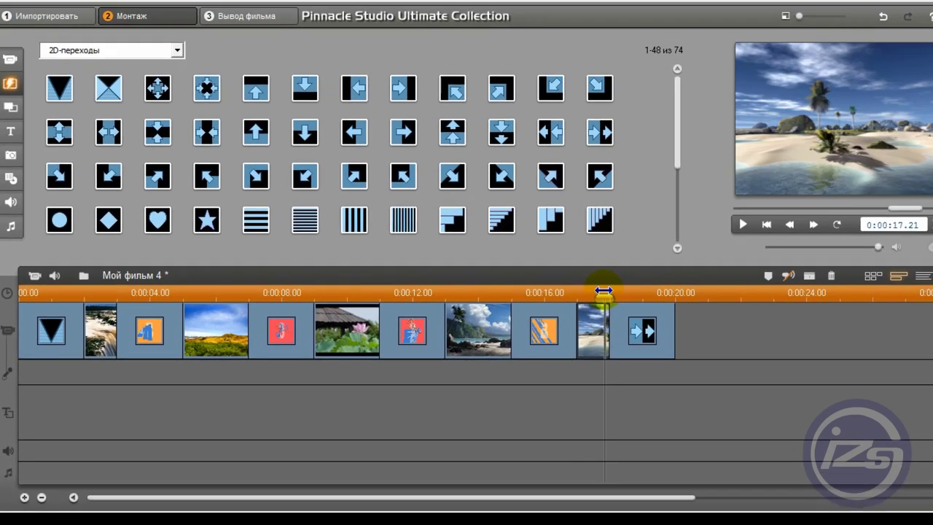
drag(603, 292, 403, 293)
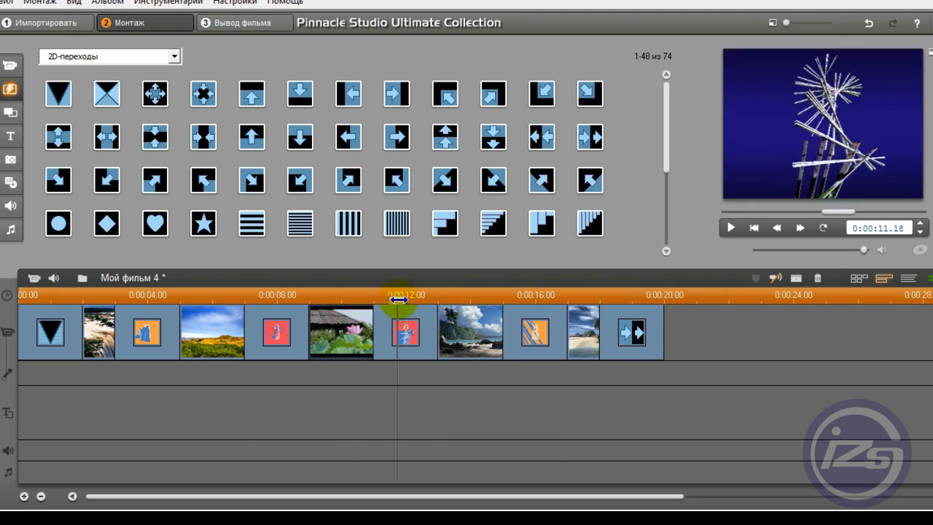
drag(377, 299, 425, 296)
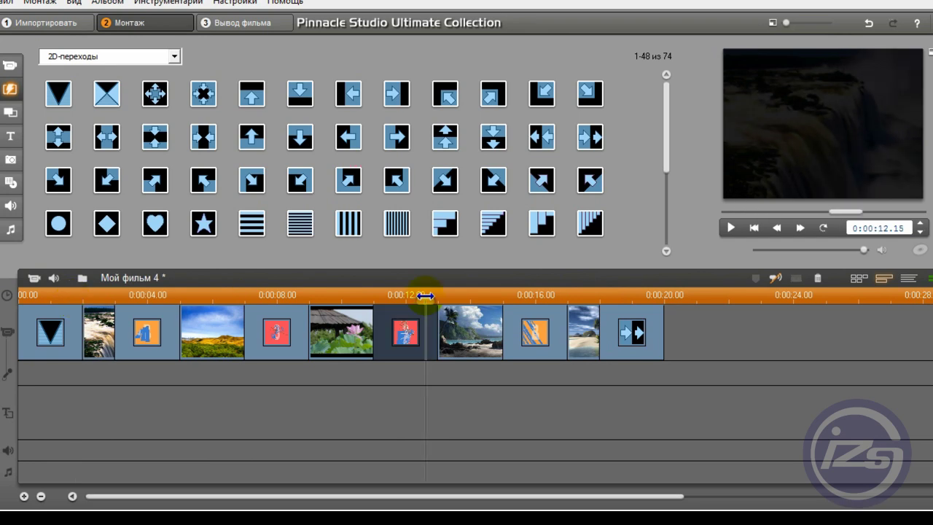
key(Home)
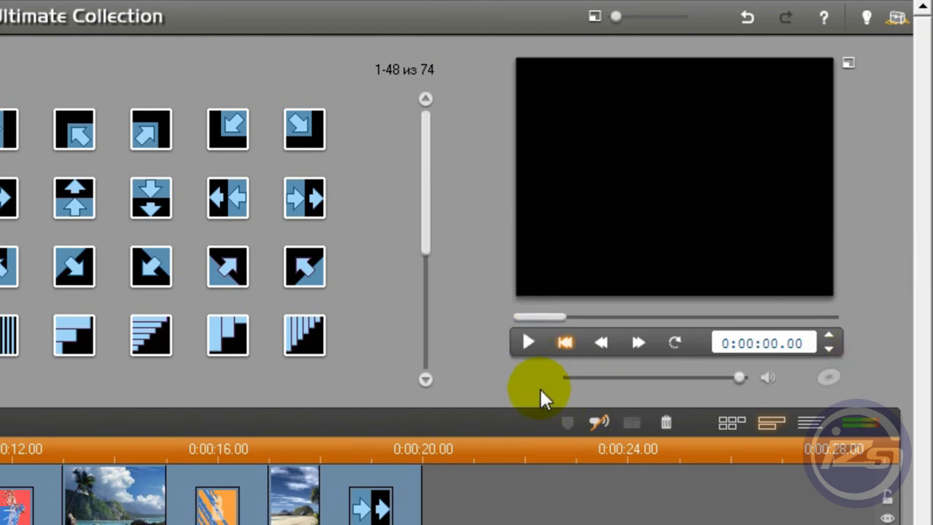
Play the slideshow from the beginning, stop during the transition after the lotus photo, and return to the start
click(527, 343)
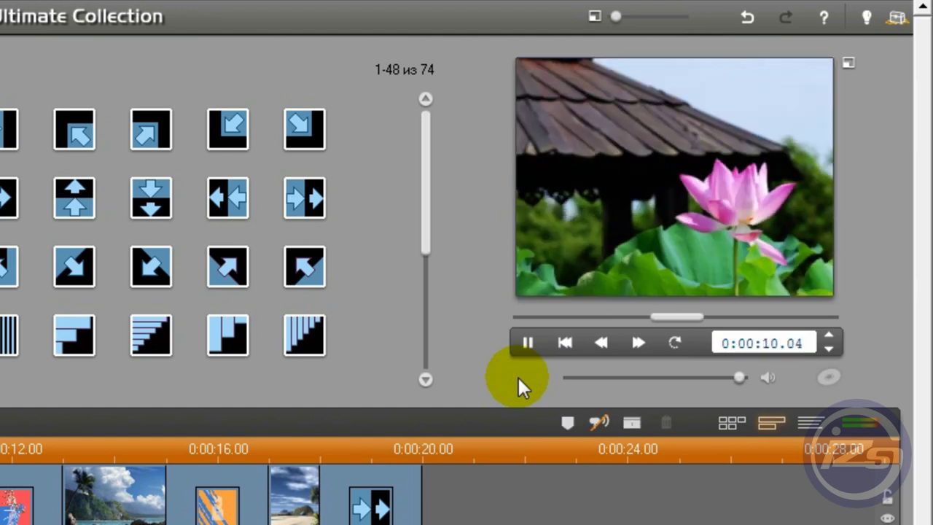
click(527, 342)
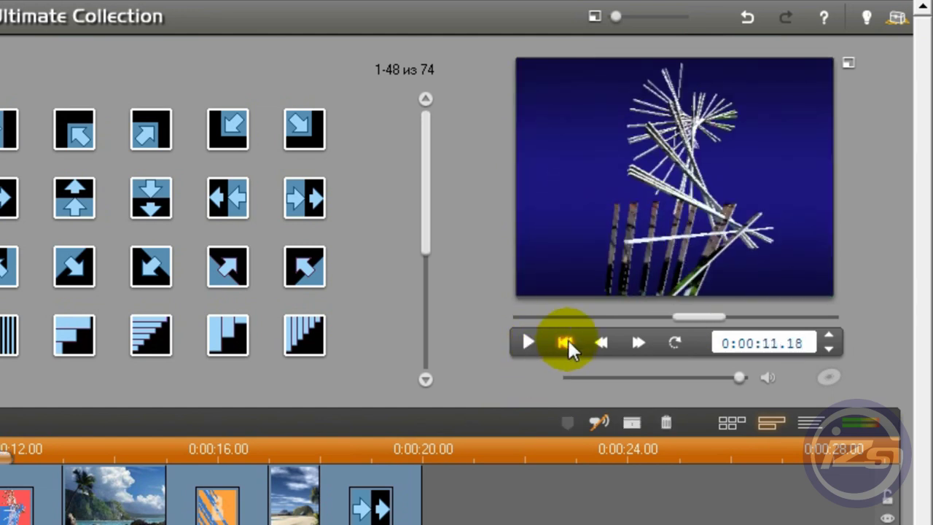
click(566, 342)
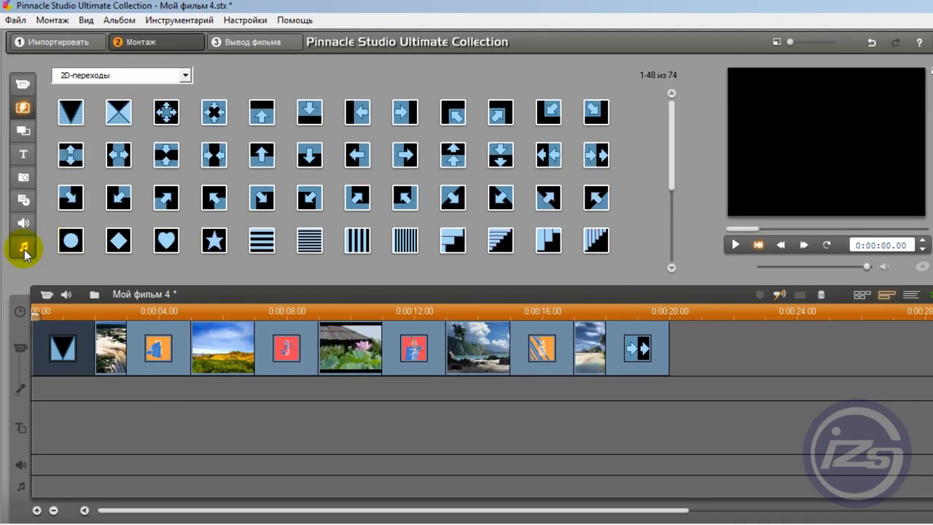
Open the music album, check the audio files in the Video-Foto folder and close the file dialog with nothing chosen
click(22, 249)
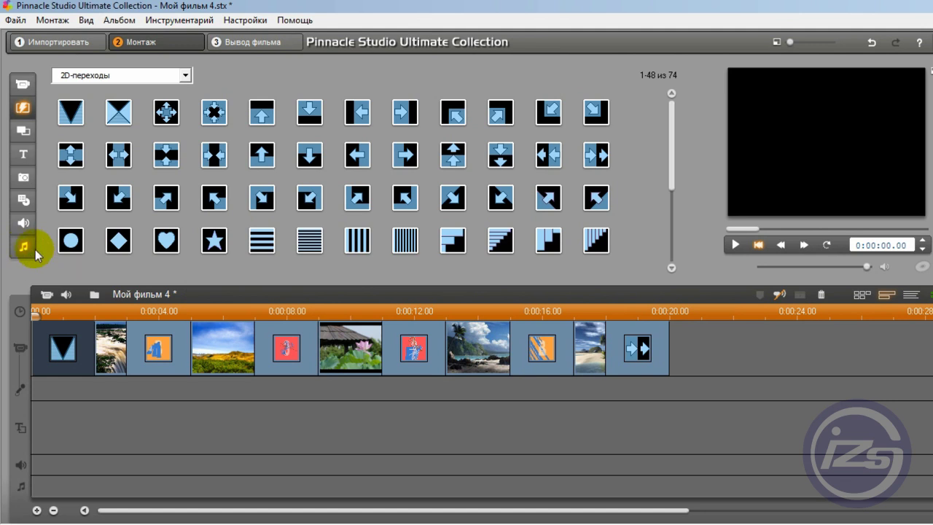
click(25, 249)
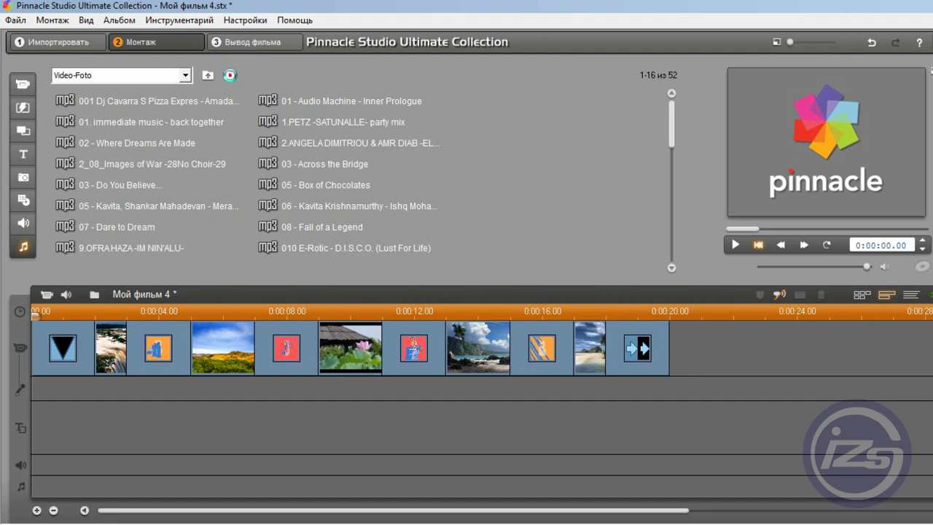
click(207, 75)
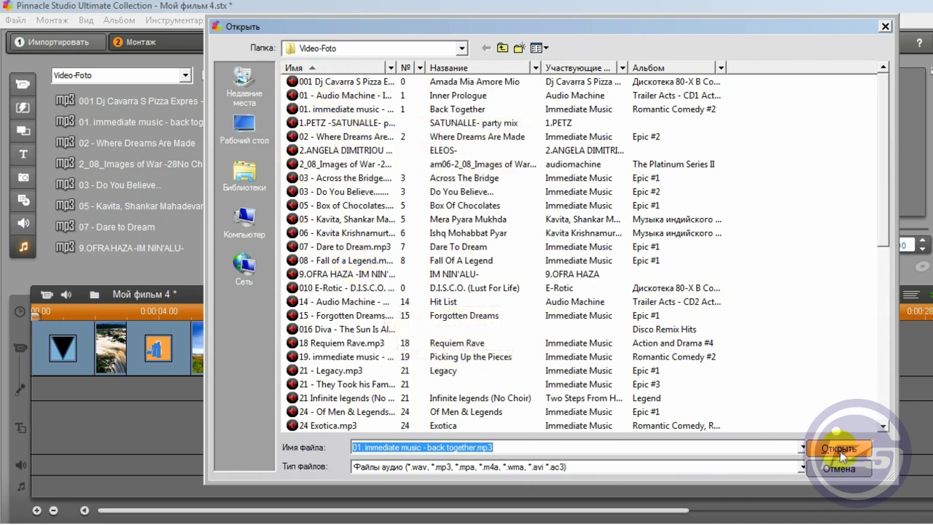
click(885, 28)
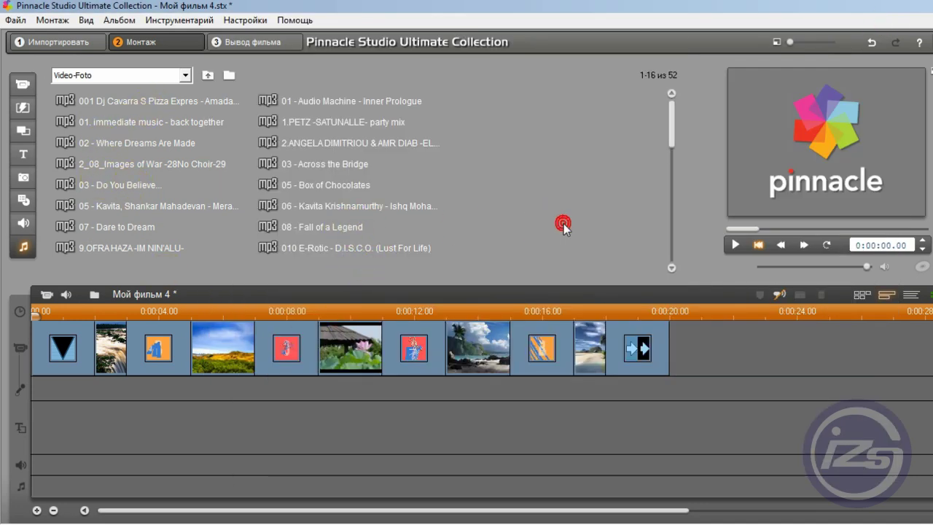
Preview the 18 Requiem Rave track from the music album and return its playback to the beginning
scroll(375, 233, down, 3)
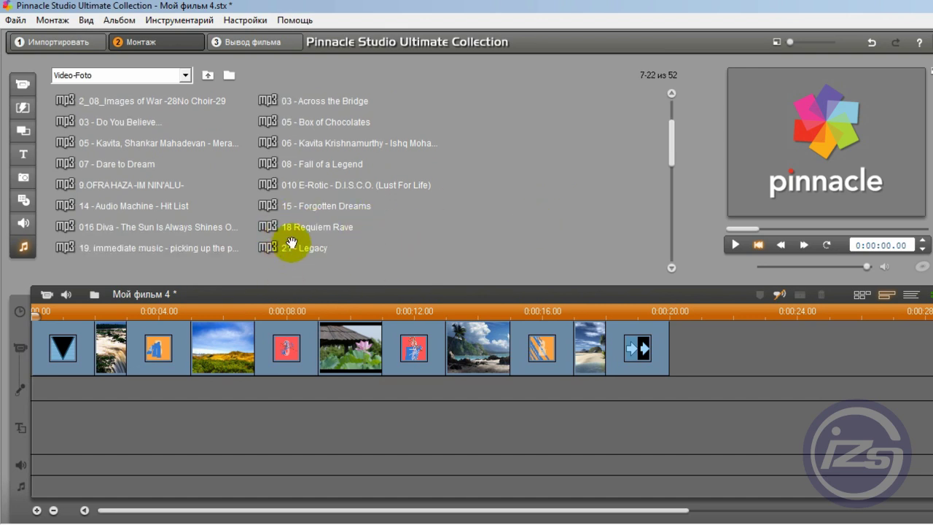
click(324, 229)
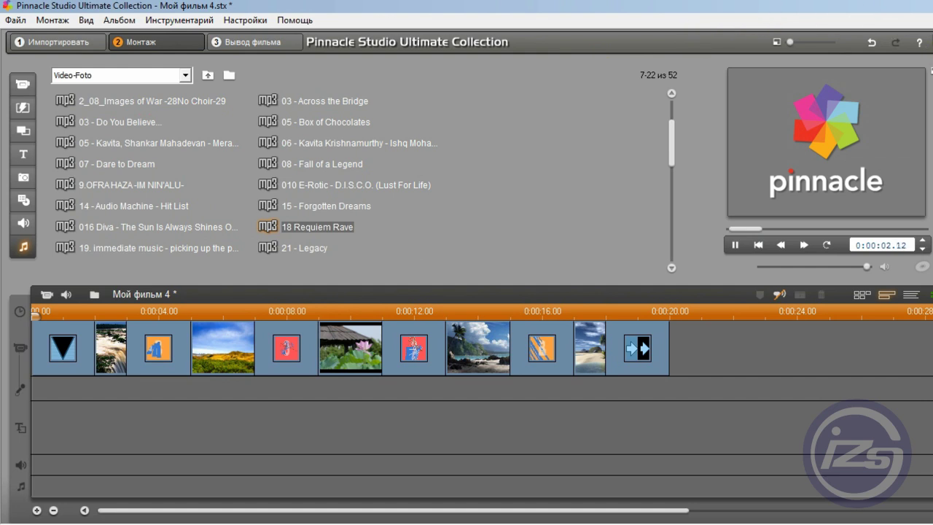
click(759, 246)
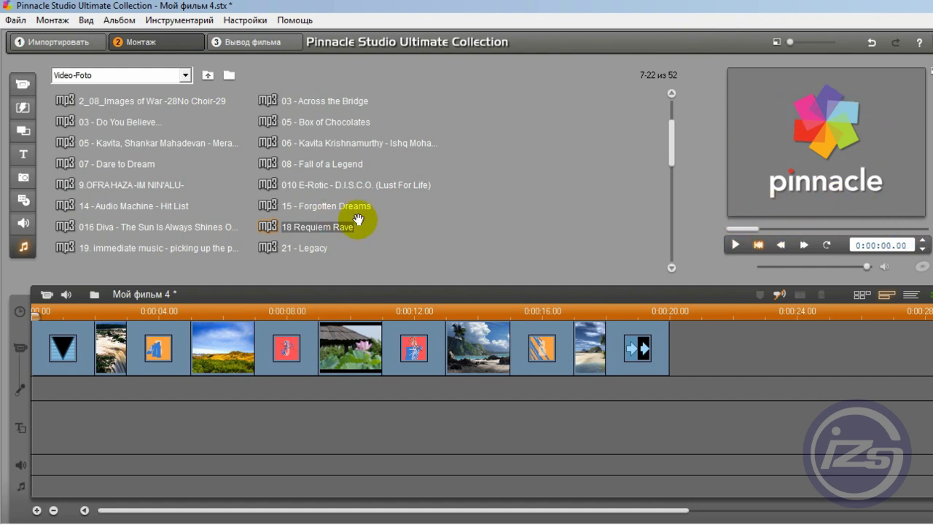
Add the 24 Exotica song from the album to the music track at the start of the movie
scroll(362, 230, down, 1)
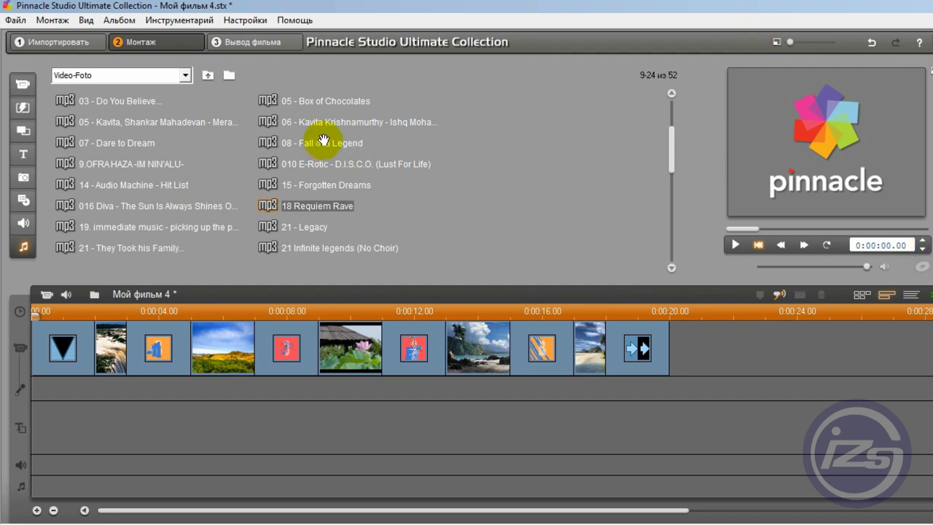
scroll(410, 194, down, 3)
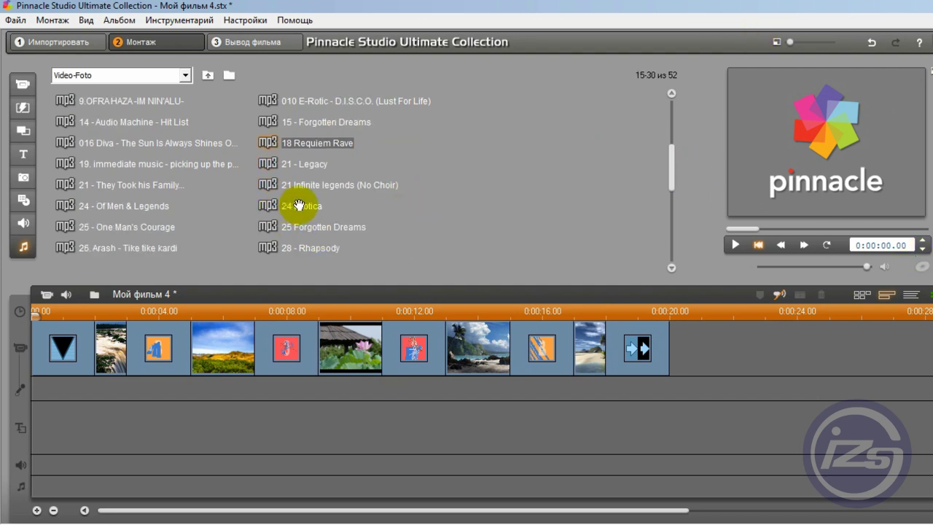
mouse_move(298, 206)
mouse_down()
mouse_move(316, 265)
mouse_move(165, 437)
mouse_move(139, 472)
mouse_move(140, 492)
mouse_move(32, 500)
mouse_up()
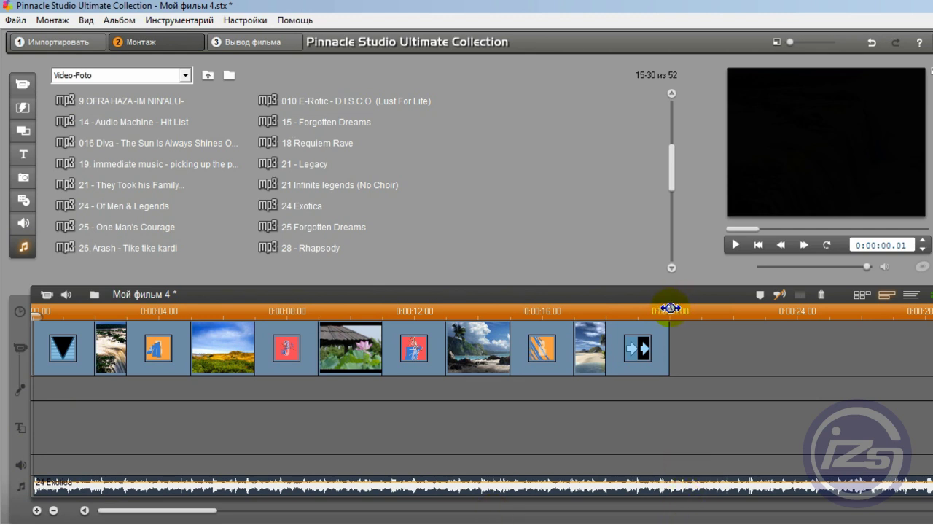
Split the 24 Exotica music clip at 0:00:20.00, where the last transition ends
drag(35, 319, 44, 318)
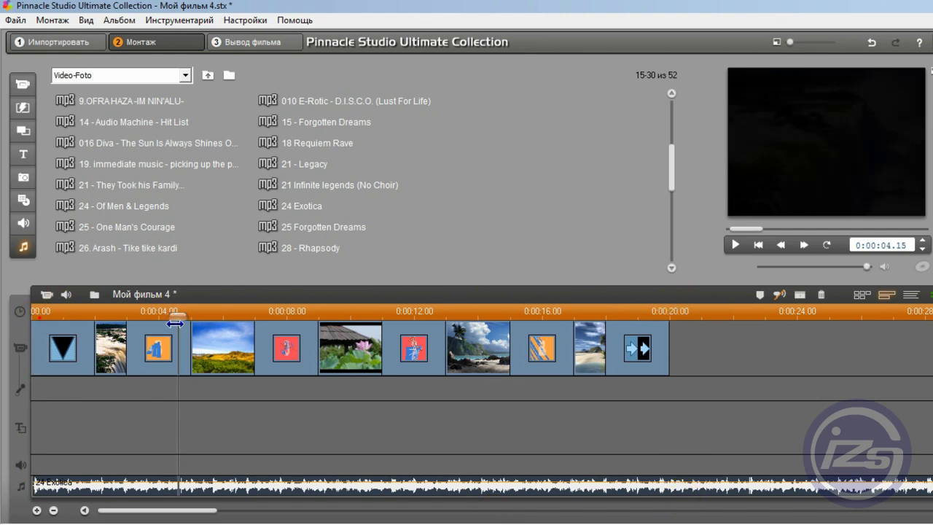
drag(175, 324, 672, 312)
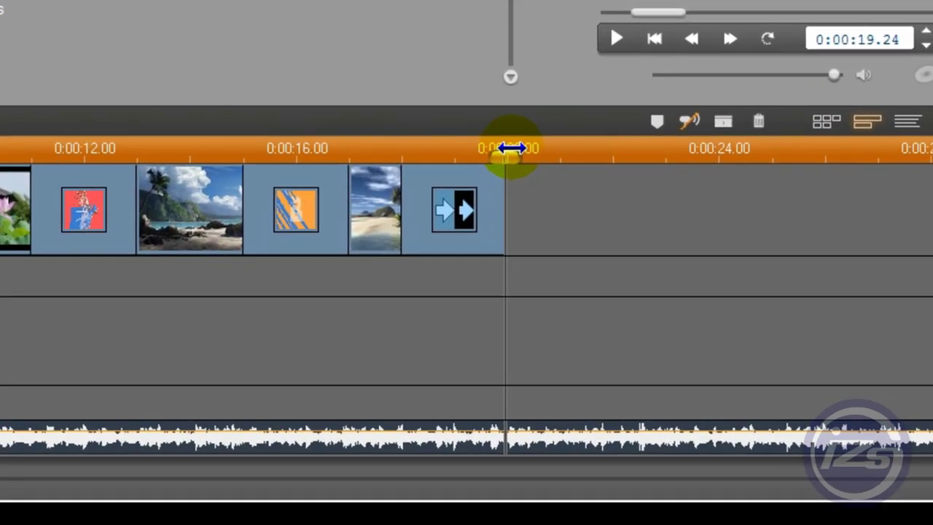
click(477, 376)
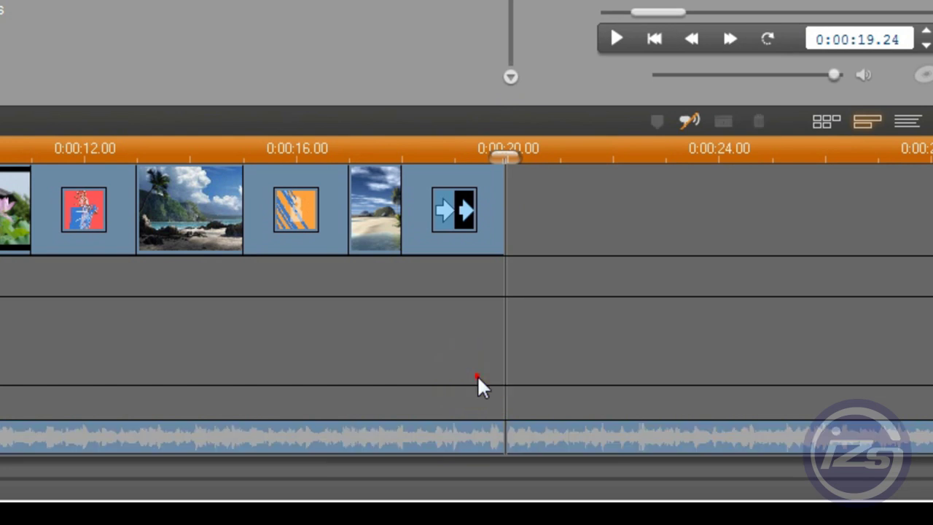
click(551, 441)
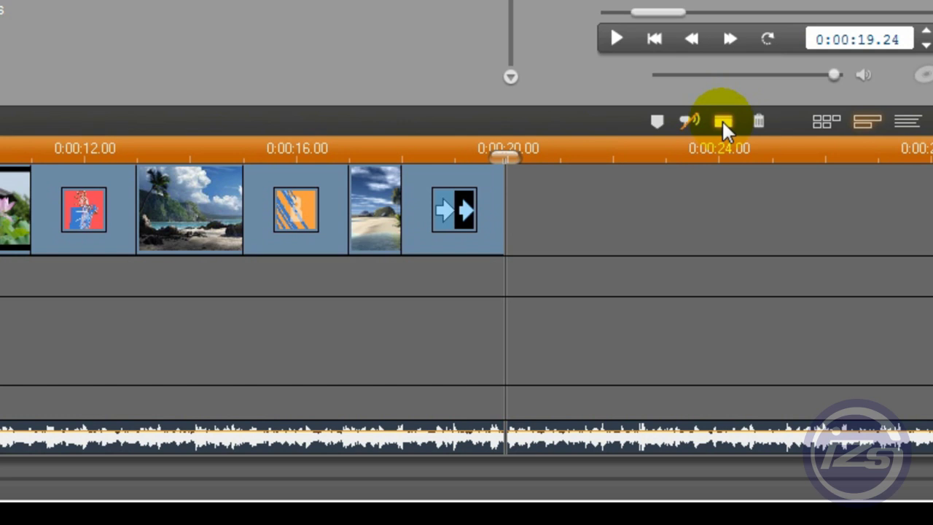
mouse_move(504, 152)
mouse_down()
mouse_move(435, 153)
mouse_move(512, 154)
mouse_move(504, 153)
mouse_up()
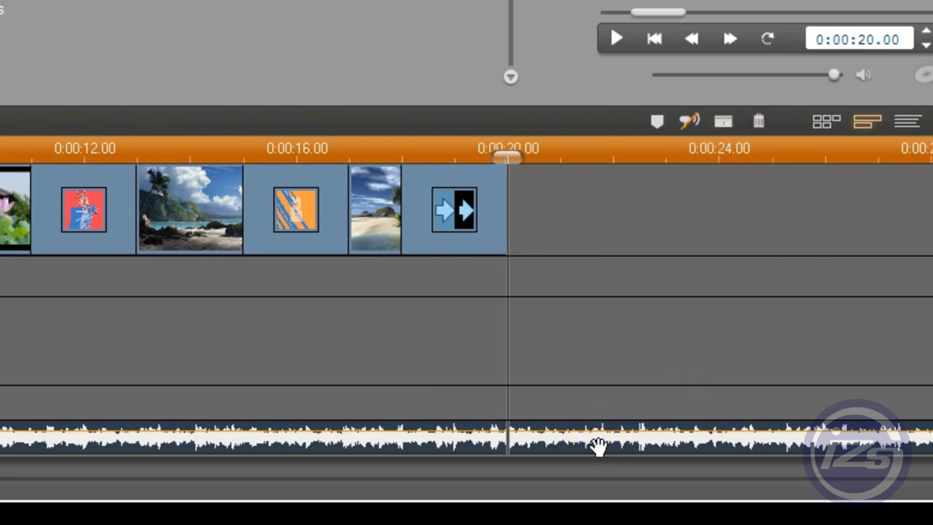
click(723, 121)
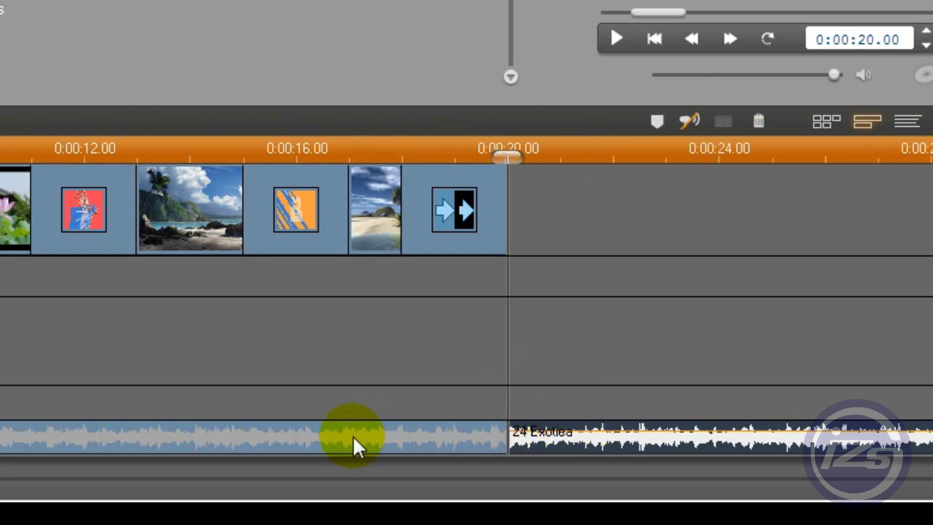
Compare the two music pieces and delete the one that runs past the end of the slideshow
click(286, 436)
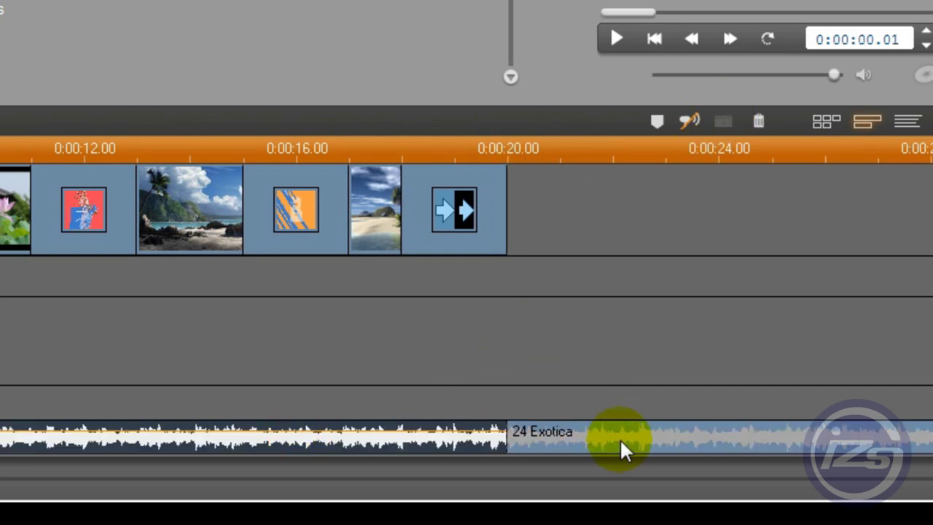
click(620, 441)
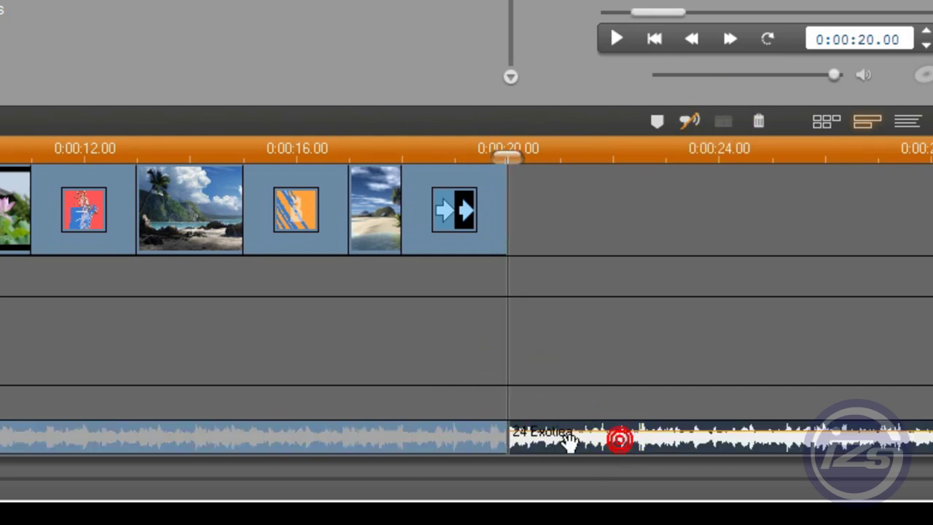
click(372, 436)
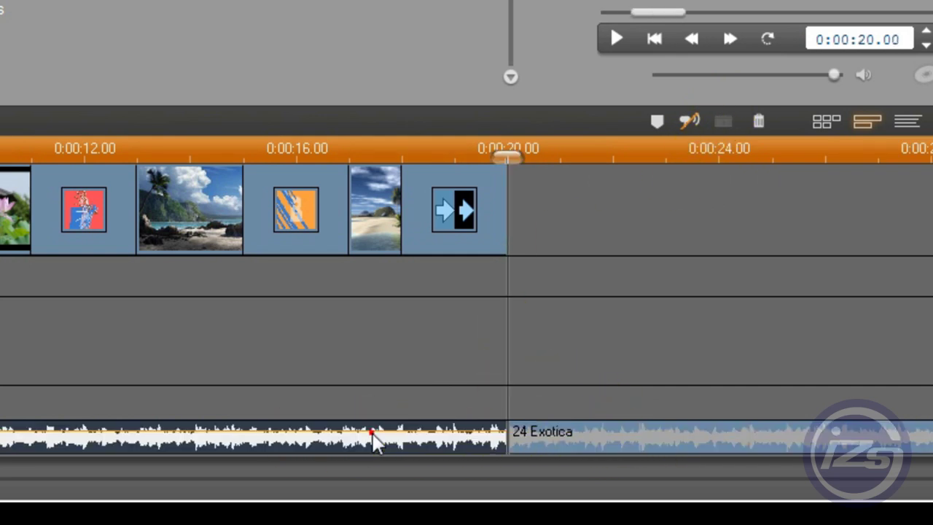
click(859, 437)
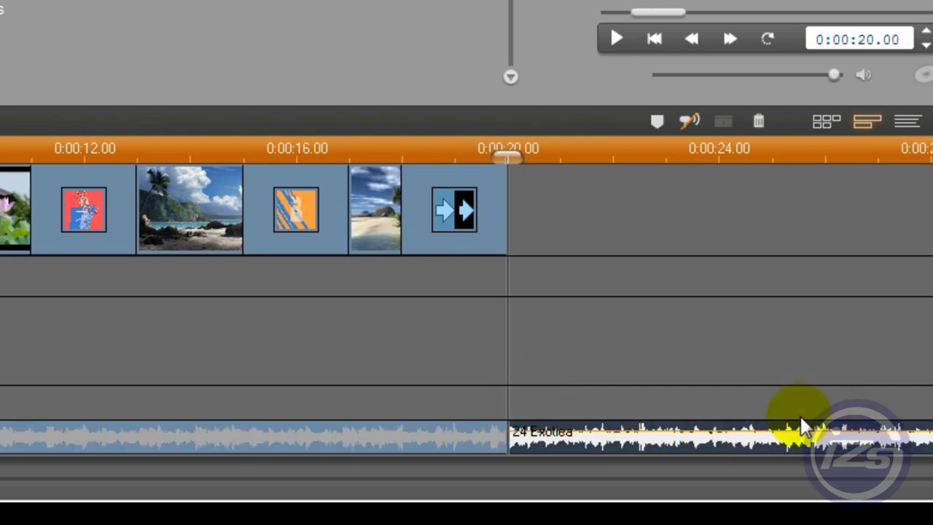
click(759, 121)
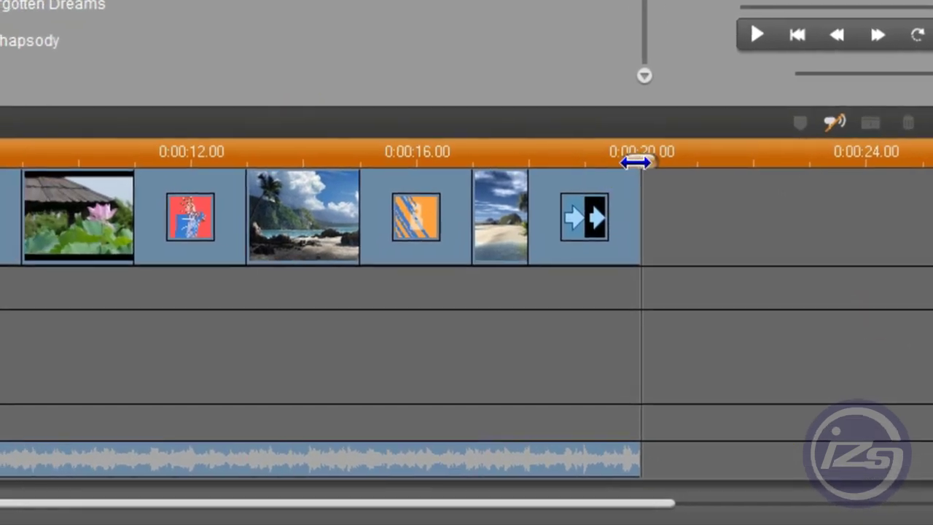
Add a volume adjustment point to the 24 Exotica music clip at the middle of the last beach photo
drag(508, 157, 376, 155)
click(363, 456)
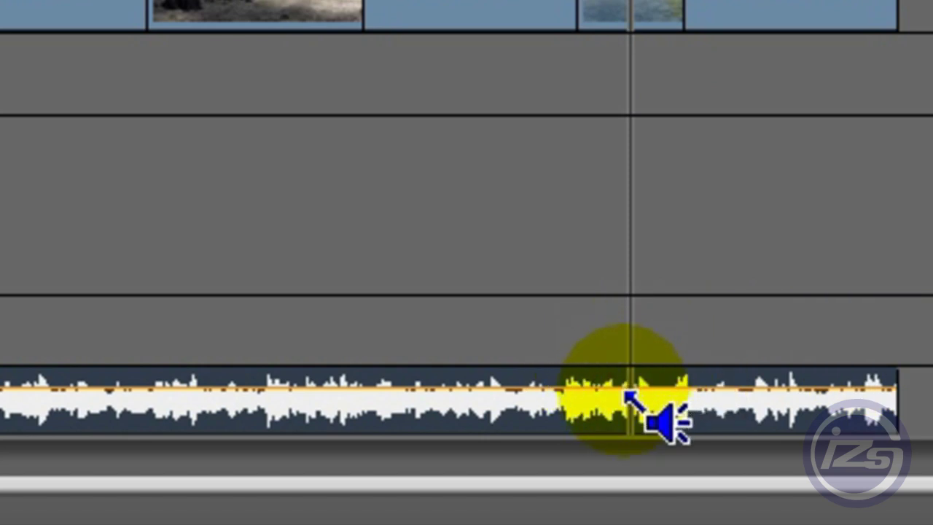
key(s)
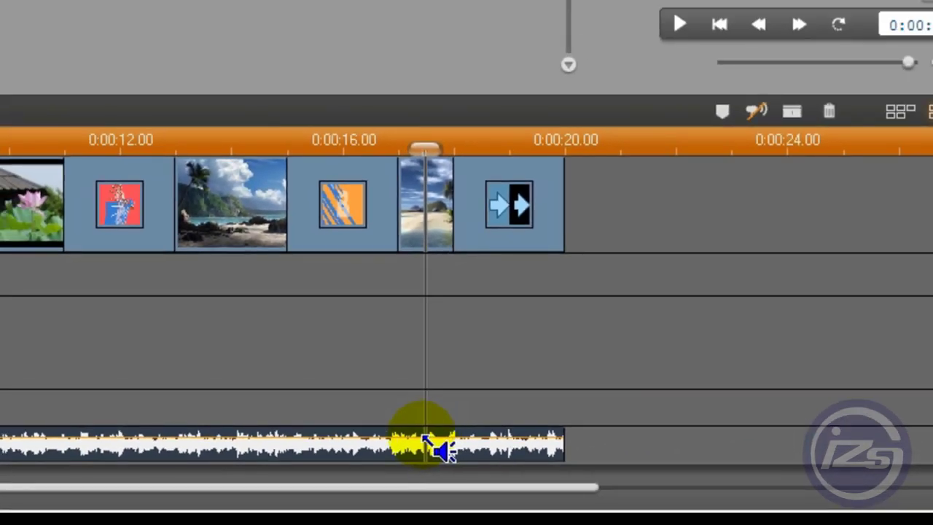
mouse_move(425, 144)
mouse_down()
mouse_move(555, 146)
mouse_move(422, 134)
mouse_up()
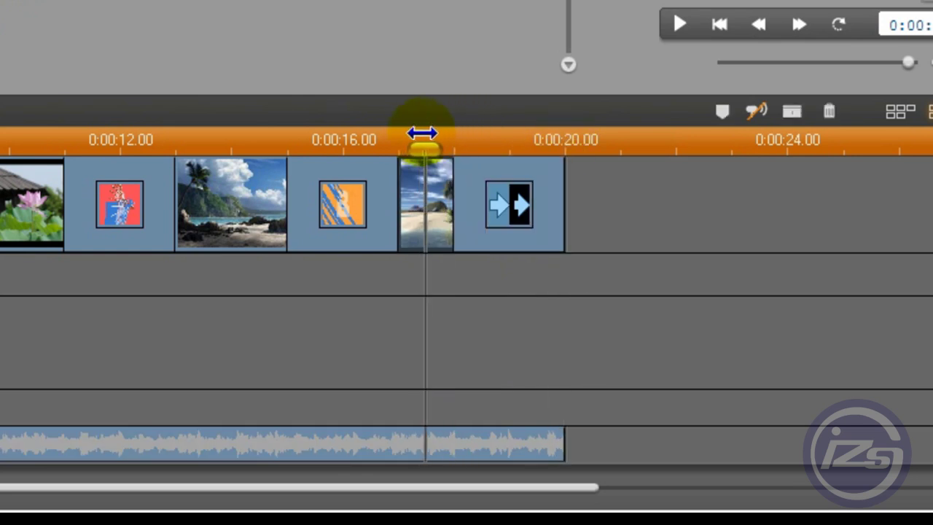
click(443, 442)
click(426, 440)
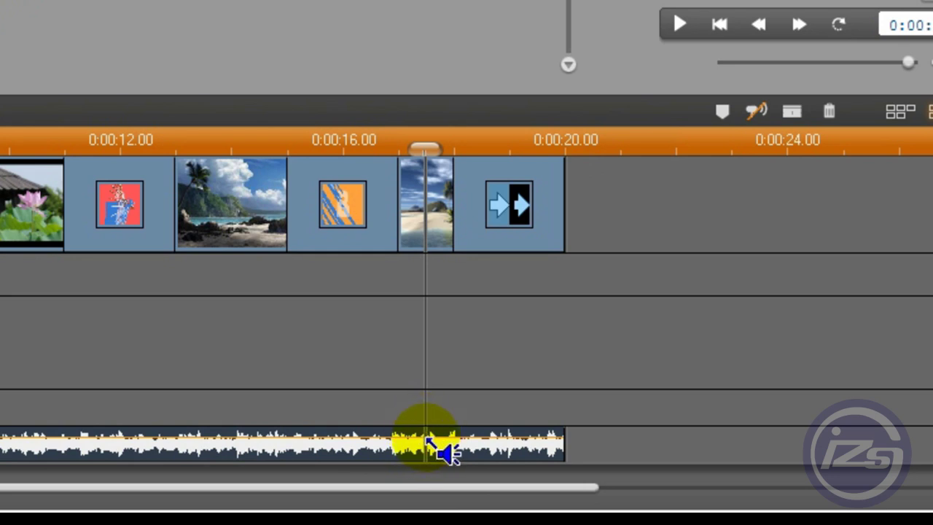
right_click(428, 439)
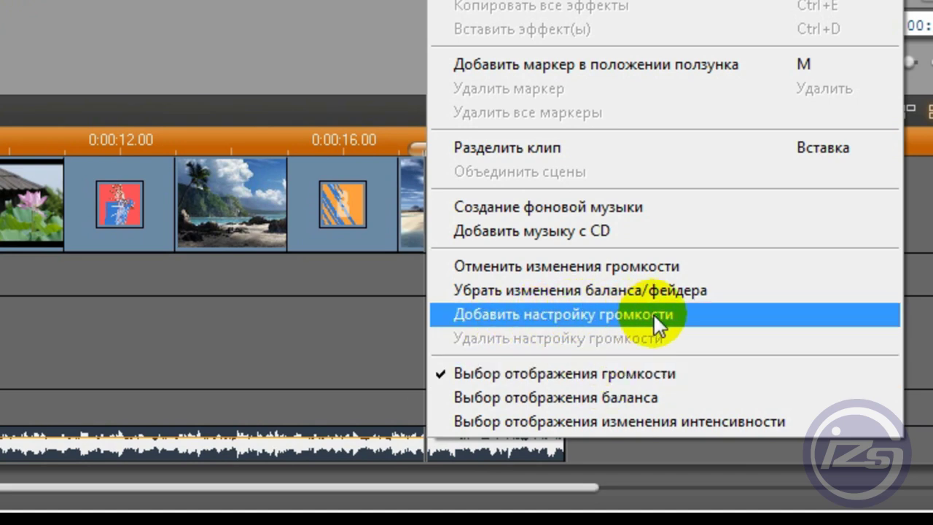
click(684, 314)
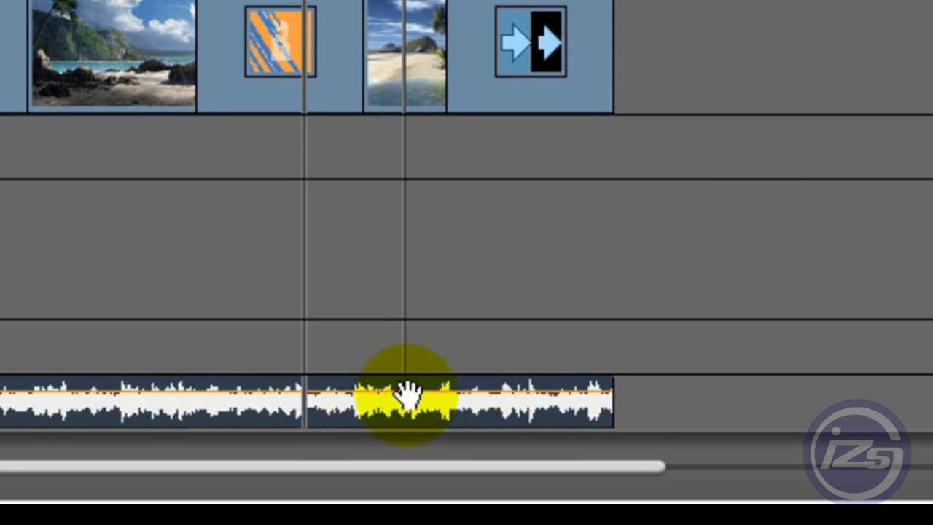
click(407, 391)
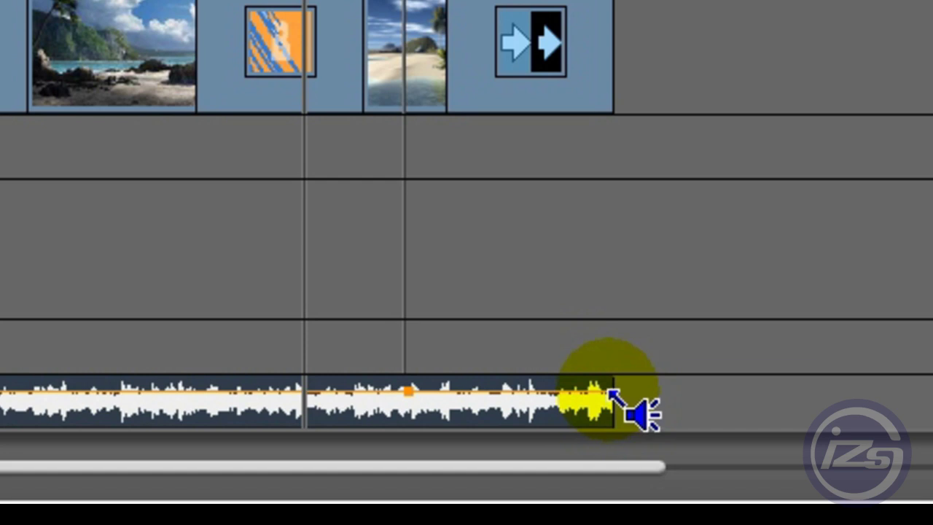
Lower the music's volume line to the minimum at the clip's end so it fades out from the added adjustment point
drag(608, 393, 627, 412)
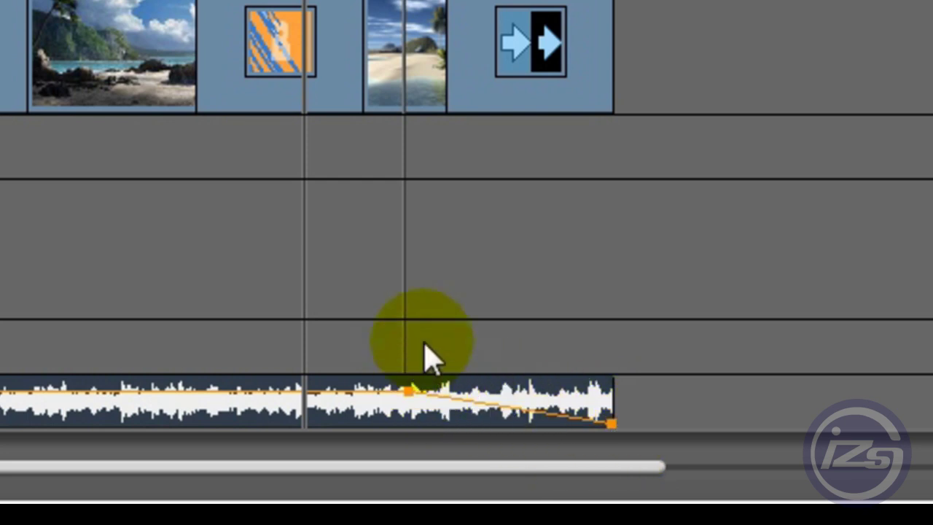
drag(304, 2, 406, 2)
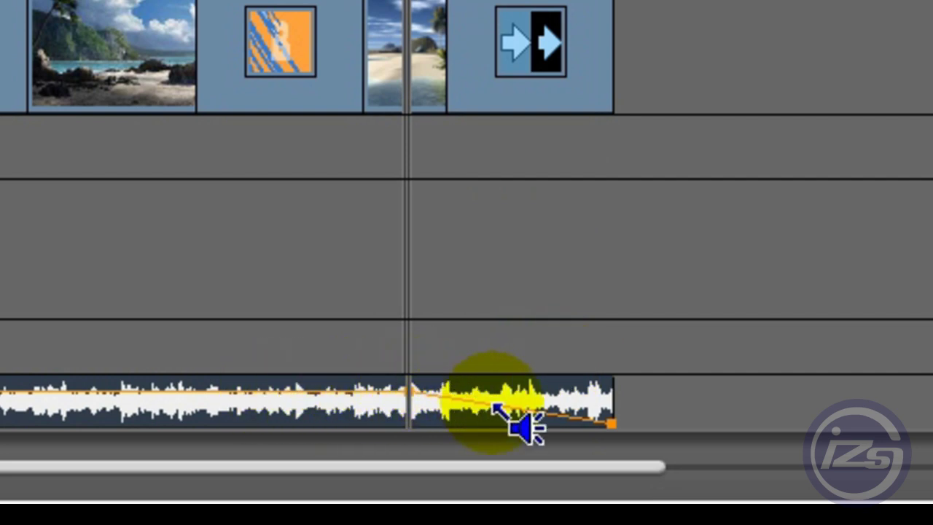
click(611, 423)
click(610, 427)
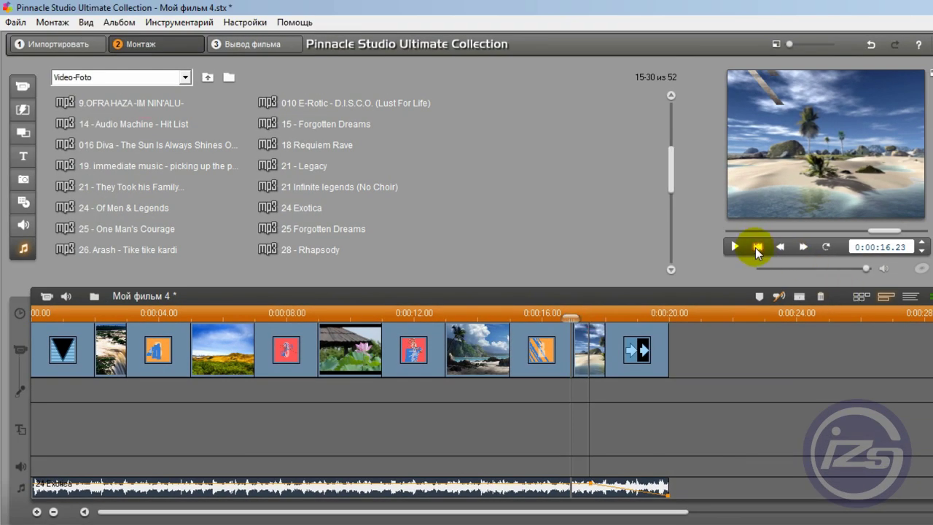
Play the slideshow with its music from the beginning and return playback to the start
click(755, 247)
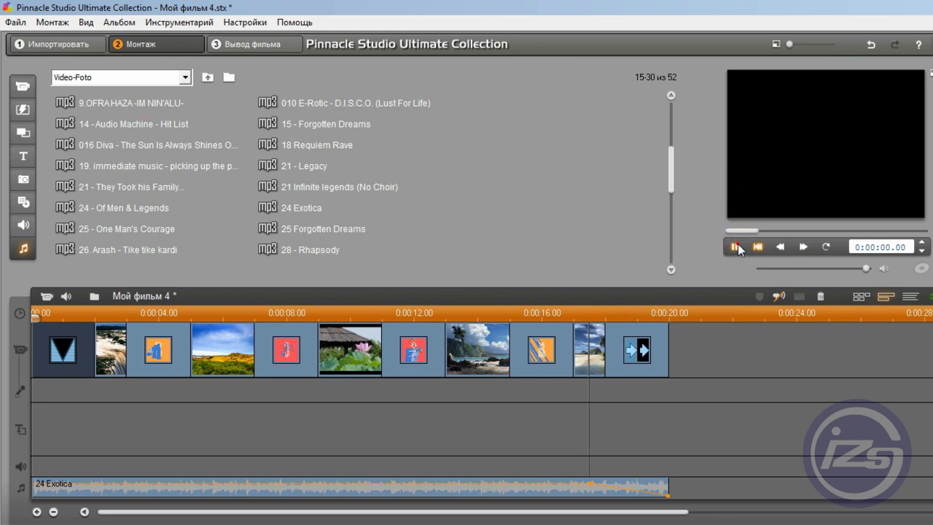
click(735, 247)
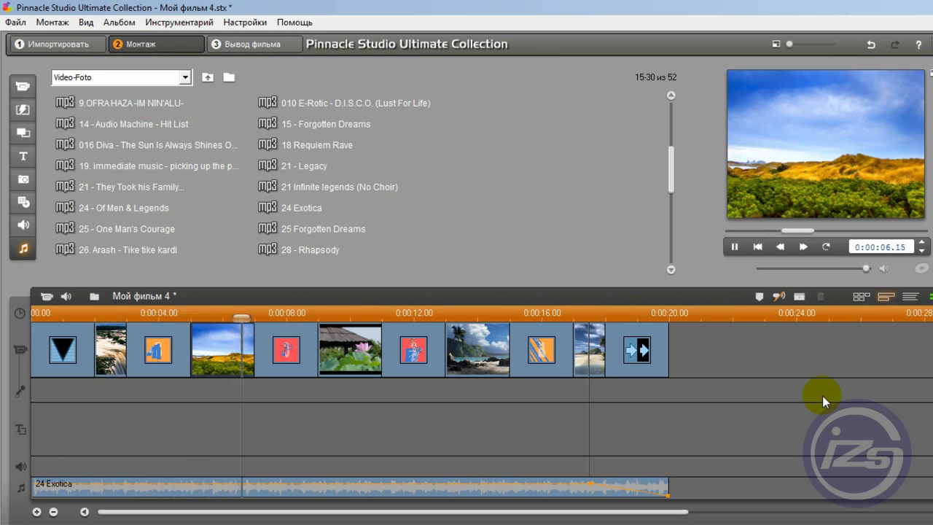
click(758, 247)
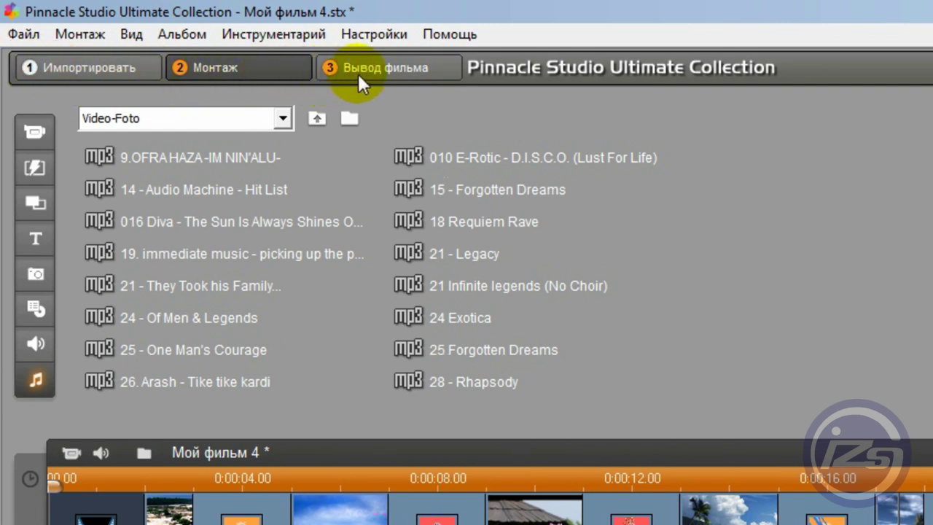
Switch to movie output and set the file type to MPEG-2 with the custom template (Пользоват.)
click(401, 67)
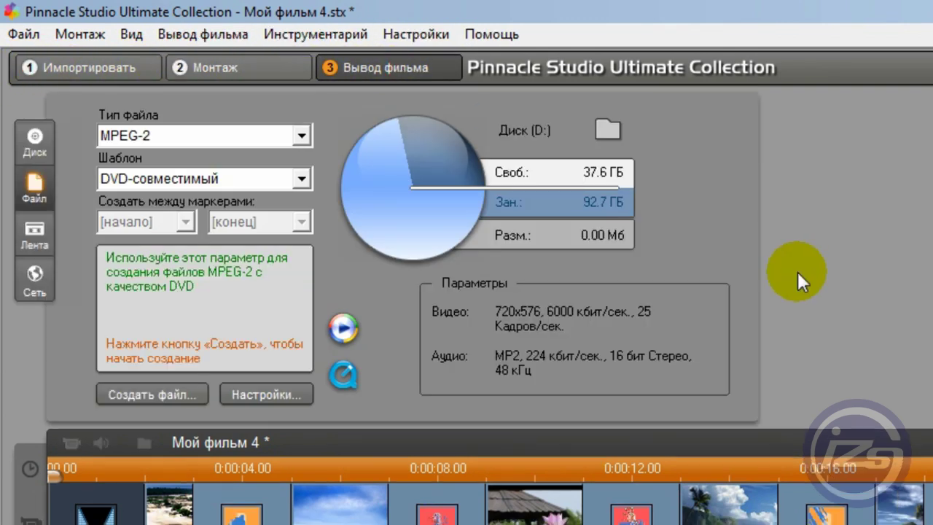
click(301, 136)
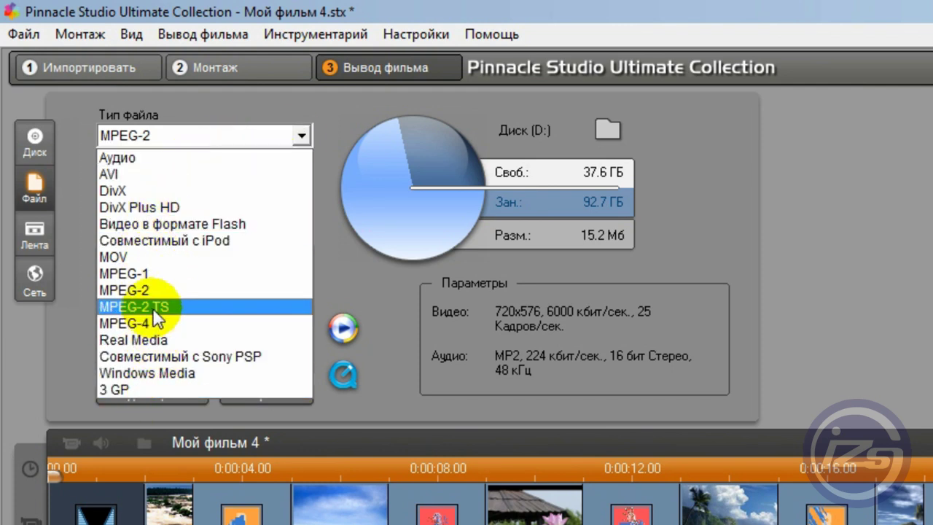
click(167, 291)
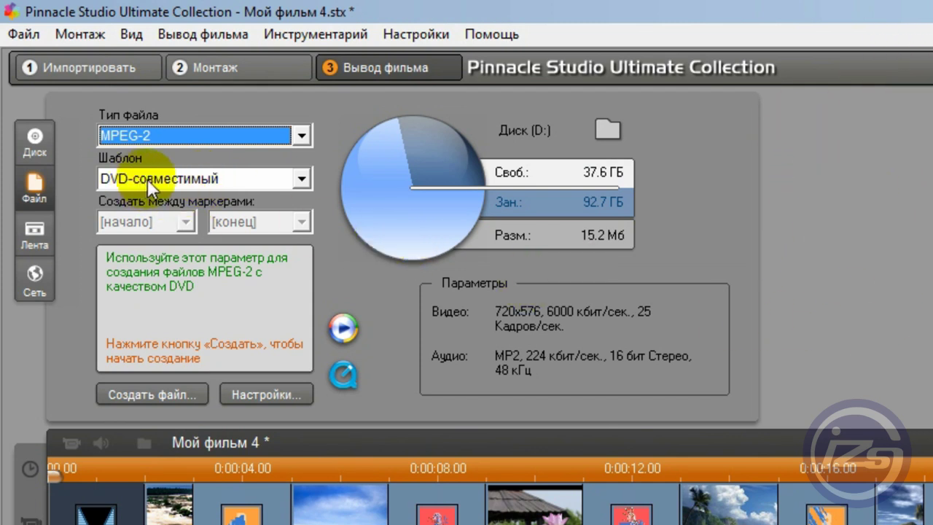
click(301, 178)
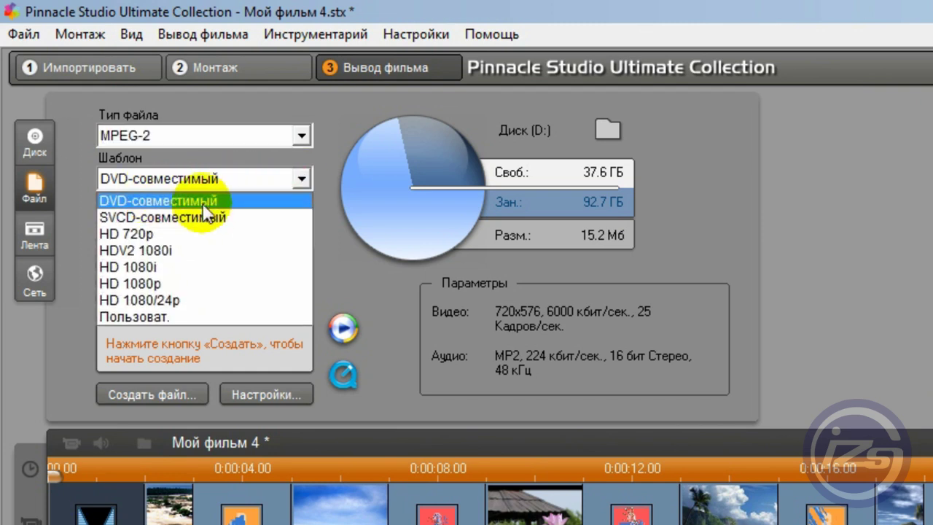
click(210, 201)
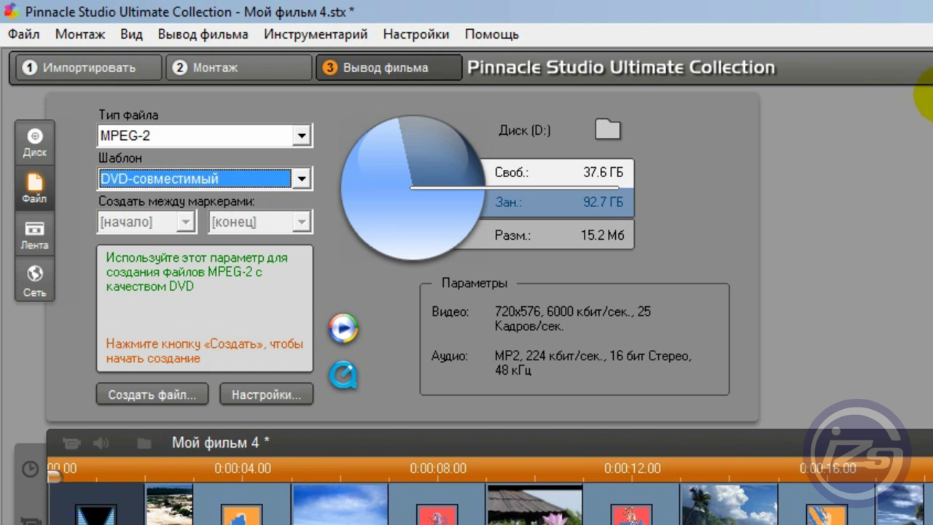
click(227, 176)
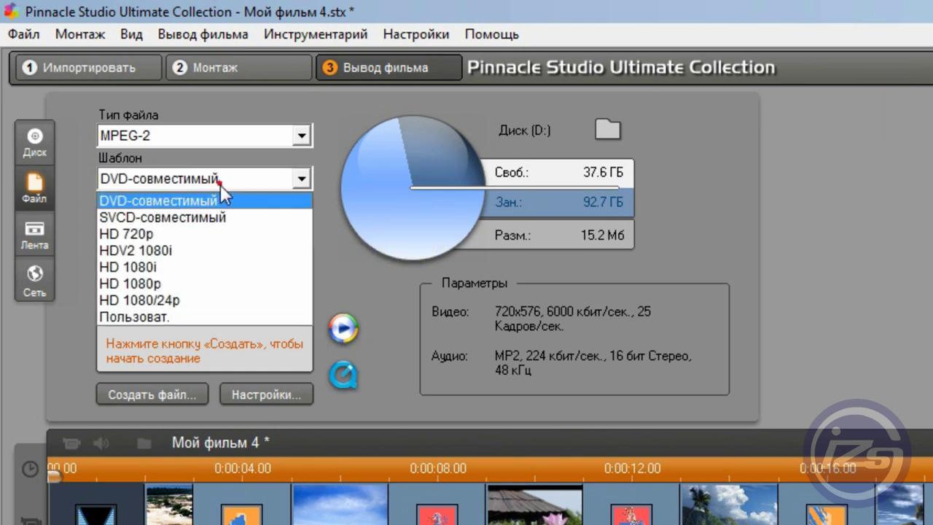
click(143, 313)
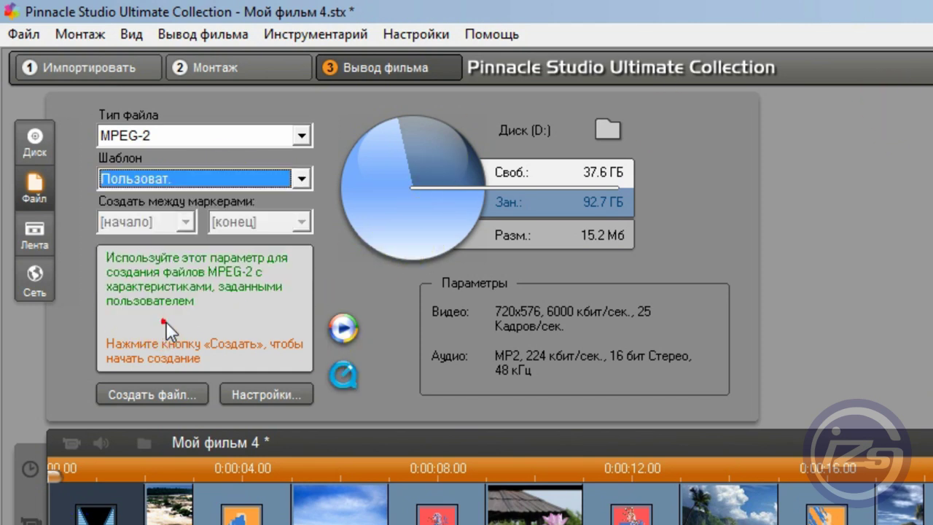
Open the file creation settings and examine the additional MPEG options for variable or constant bitrate without changing them
click(268, 393)
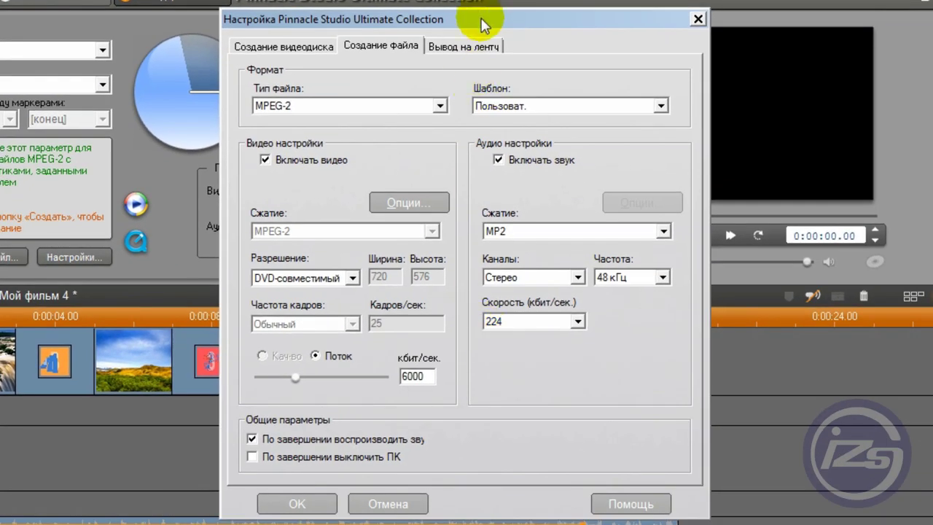
drag(481, 25, 522, 1)
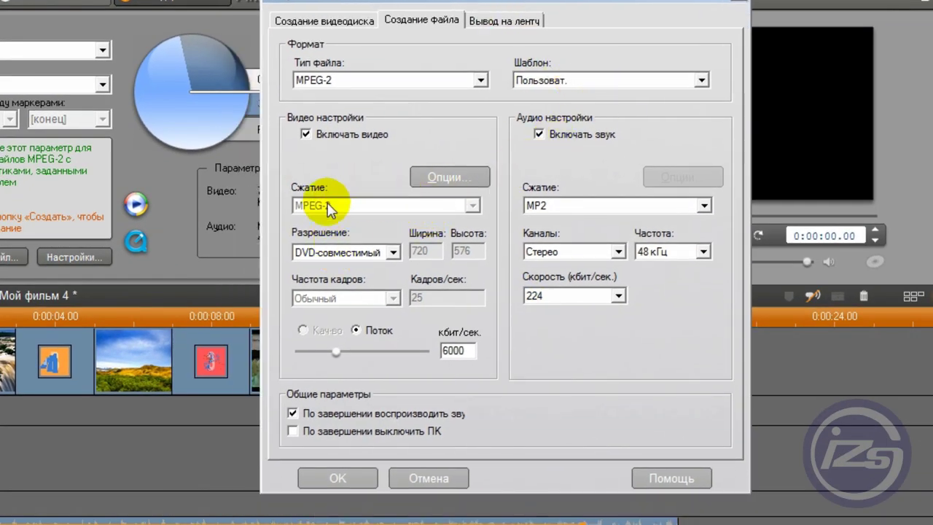
click(453, 177)
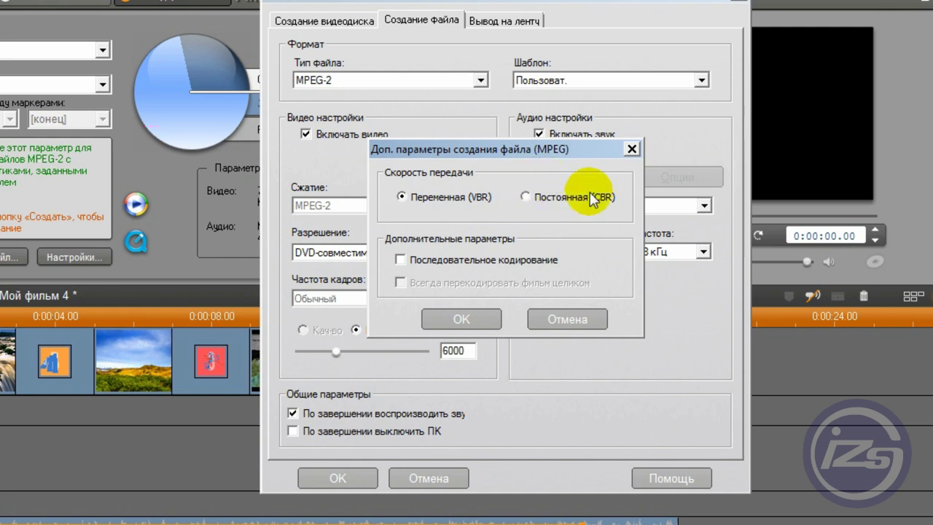
click(549, 321)
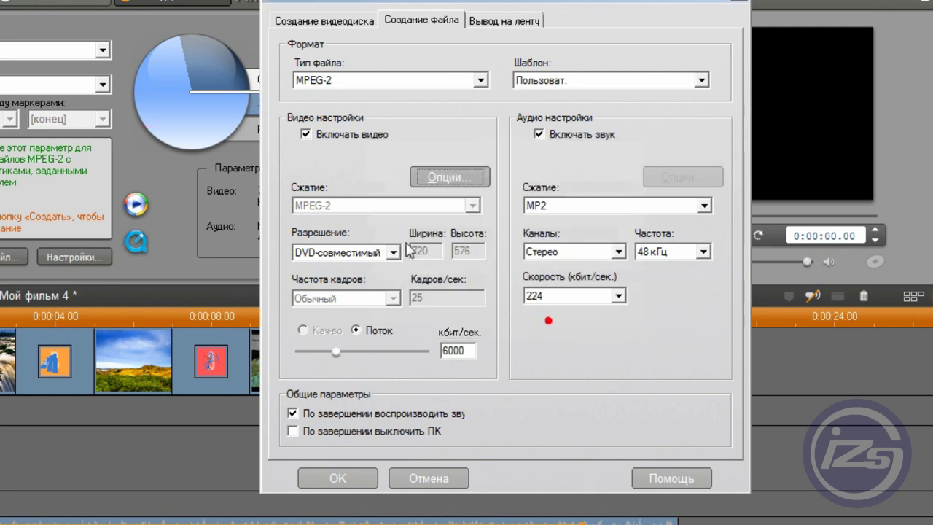
Set the video resolution to custom (Пользоват.) and the video bitrate to 8400 kbit/s
click(393, 252)
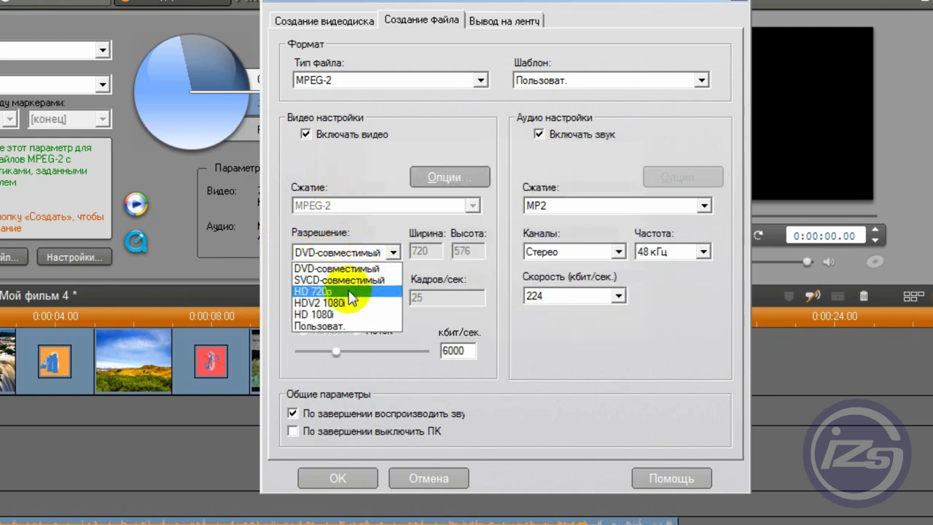
click(344, 325)
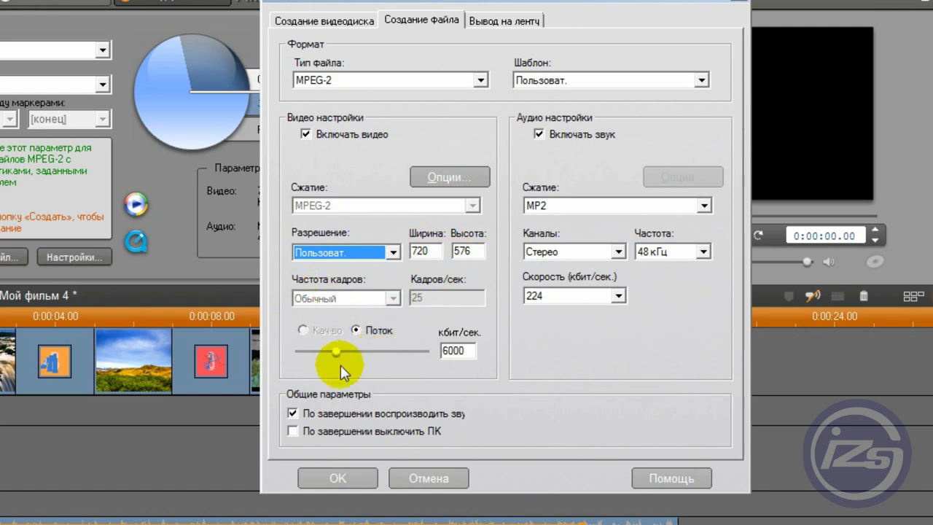
drag(336, 356, 302, 349)
mouse_move(365, 353)
mouse_down()
mouse_move(303, 349)
mouse_move(418, 352)
mouse_move(351, 353)
mouse_move(398, 358)
mouse_move(361, 358)
mouse_up()
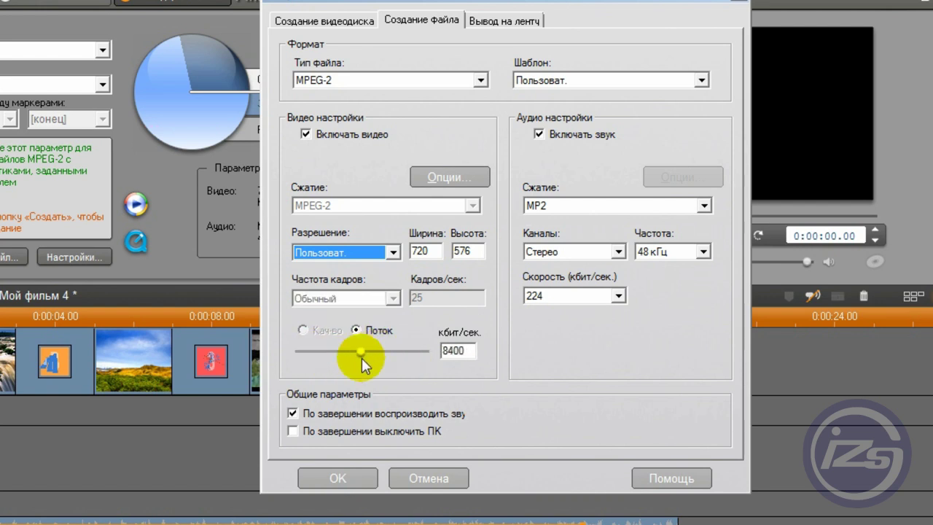